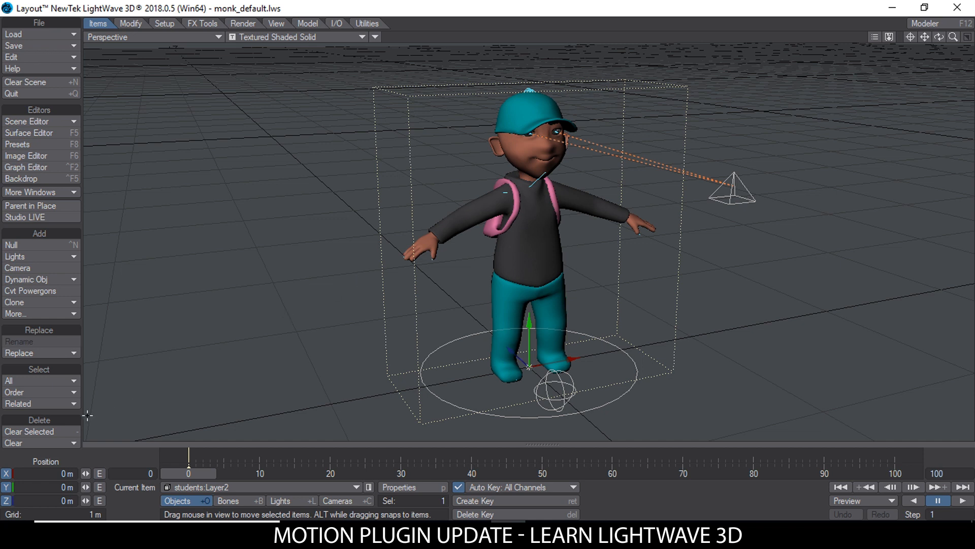
Step: Open the Master Plugins window
left_click(367, 23)
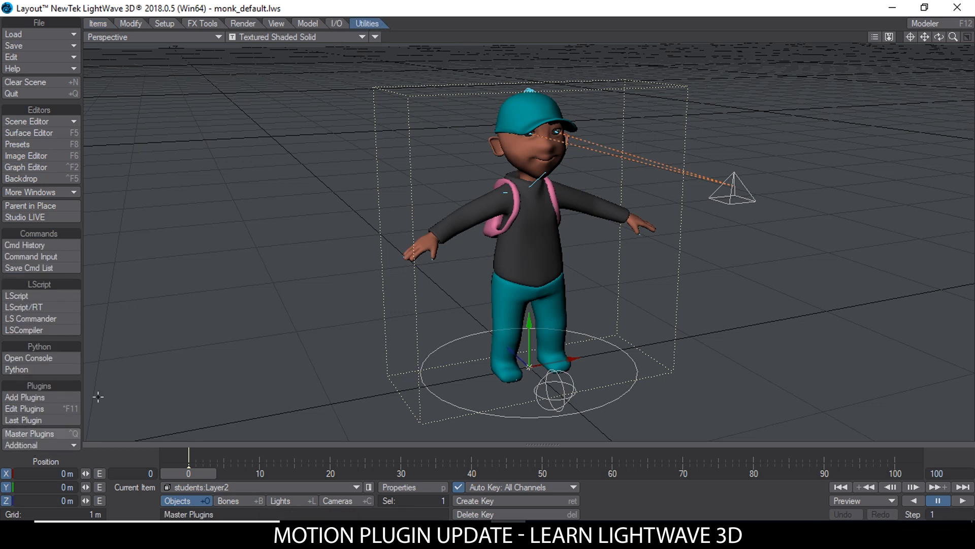
left_click(38, 434)
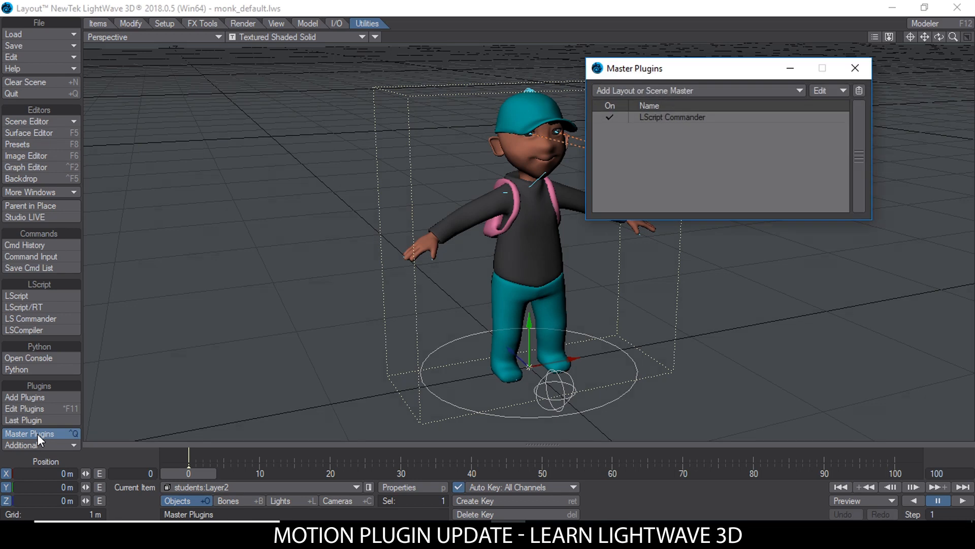
left_click(854, 68)
left_click(35, 398)
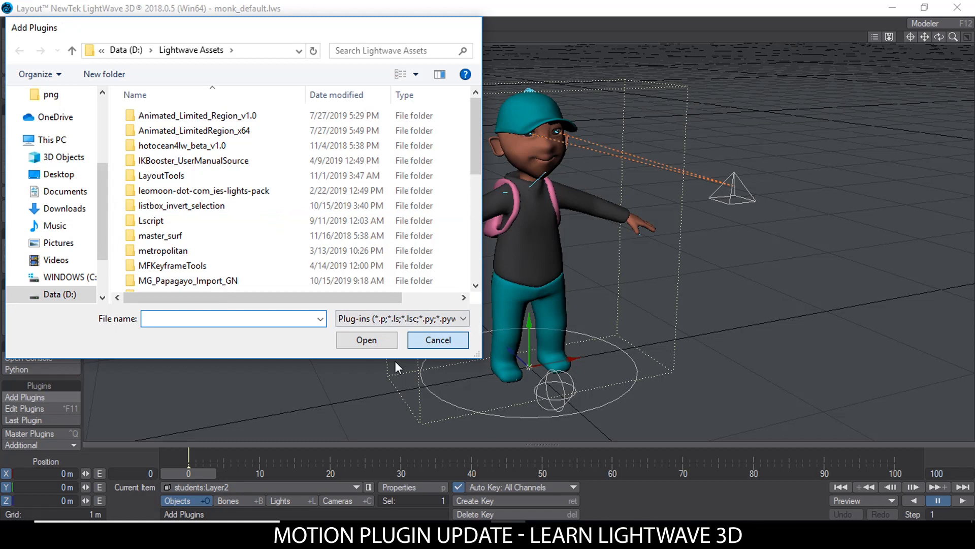
key("Escape")
Step: Add the IKB Motion Loader master plugin, open its interface, and close the Master Plugins window
left_click(29, 431)
left_click(723, 89)
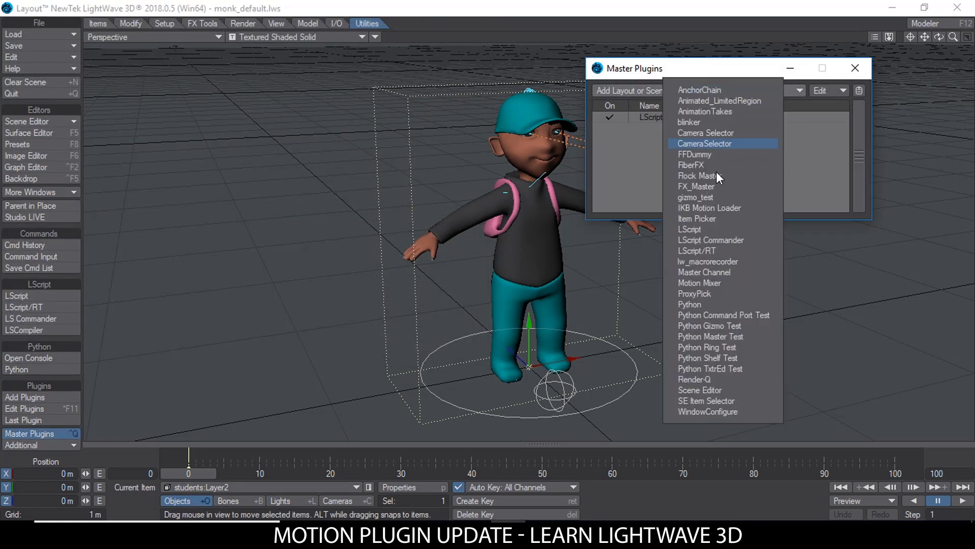
left_click(736, 207)
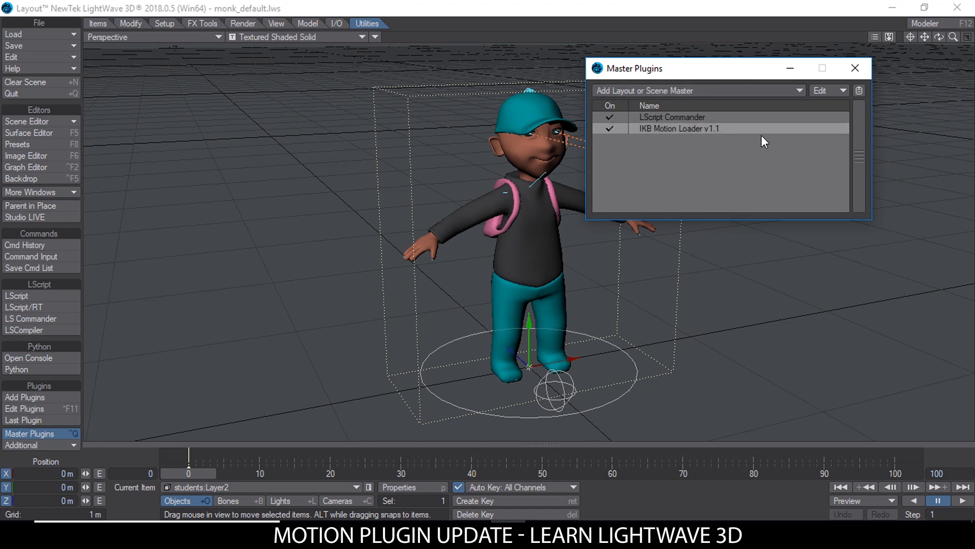
double_click(716, 129)
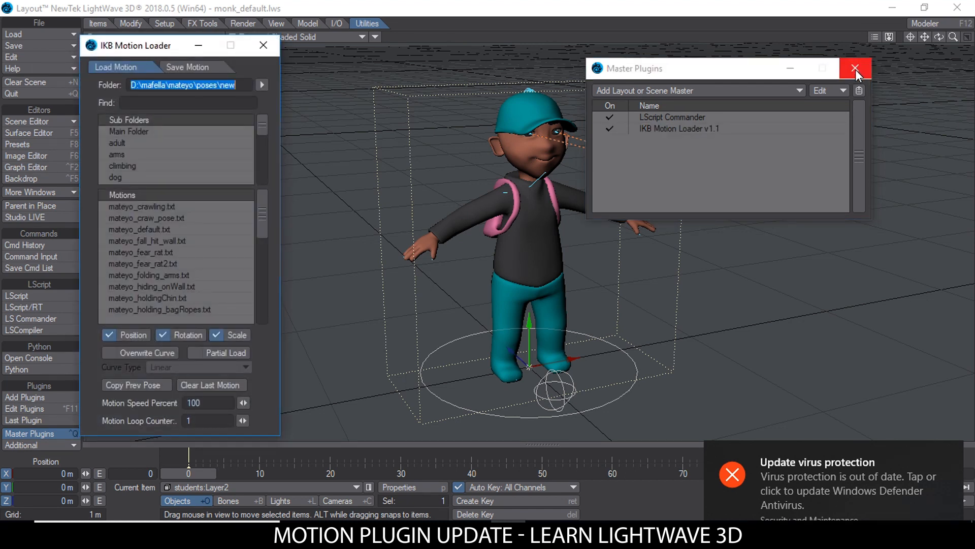
left_click(856, 70)
left_click_drag(143, 49, 149, 51)
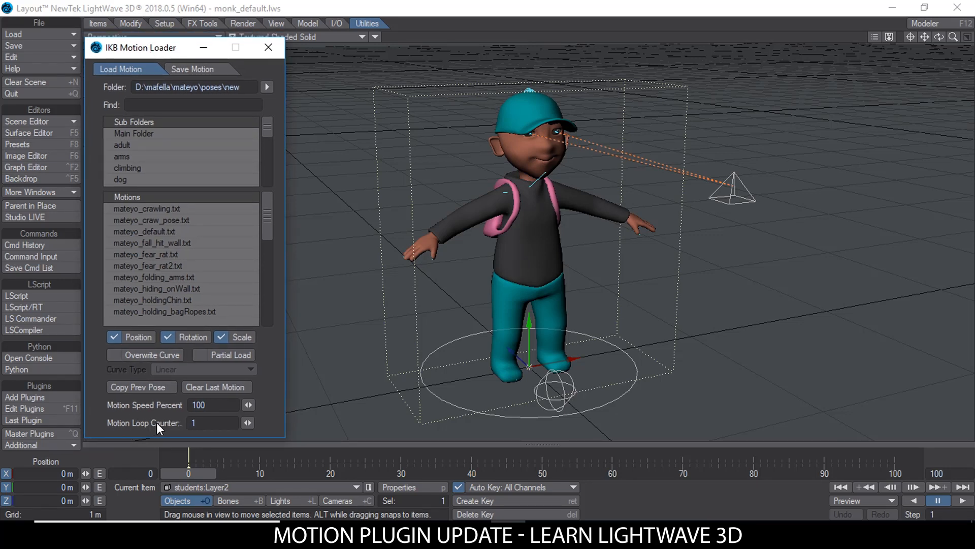
Step: Load mateyo_walk_normal.txt from the walking subfolder onto the character at frame 0 with a motion loop counter of 1
left_click(210, 420)
left_click_drag(270, 125, 264, 176)
left_click(141, 178)
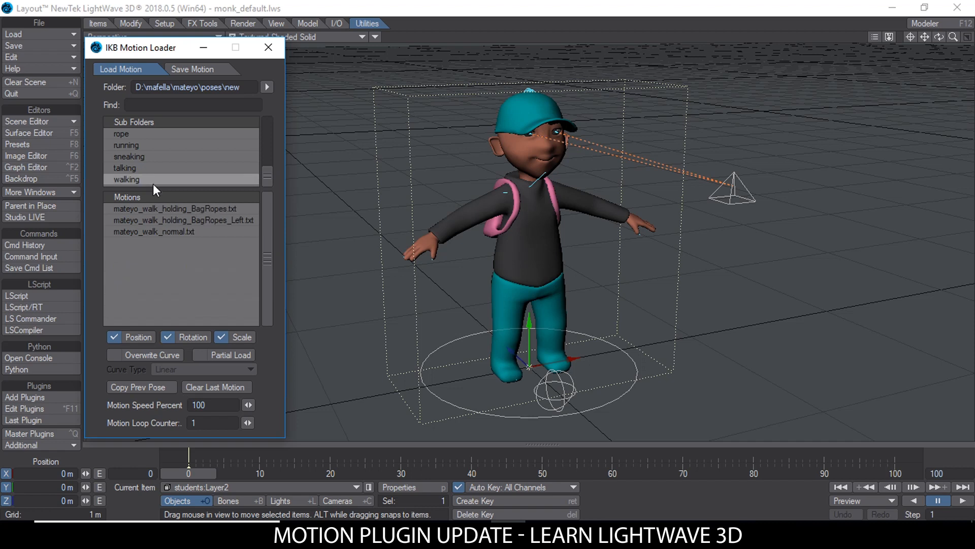
left_click(164, 231)
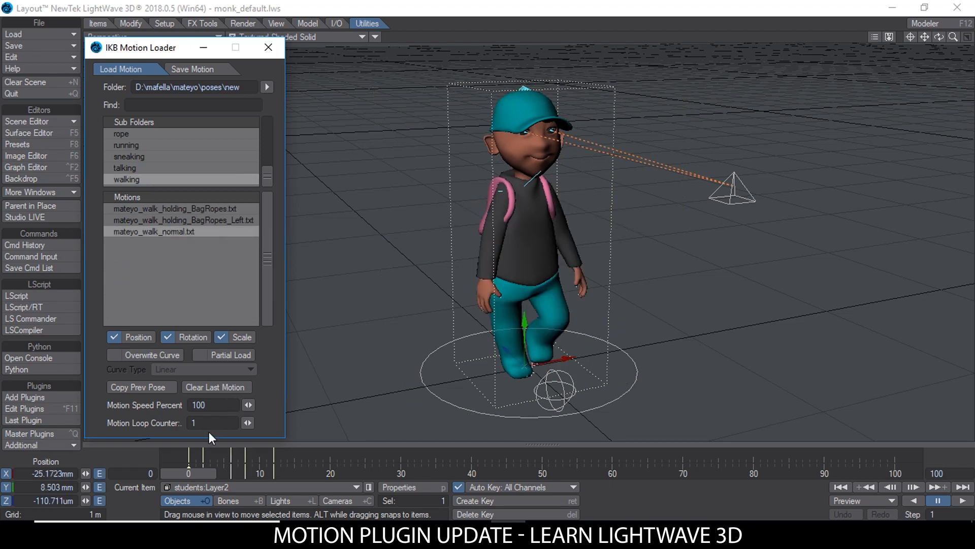
mouse_move(188, 470)
left_mouse_down()
mouse_move(273, 470)
mouse_move(188, 472)
left_mouse_up()
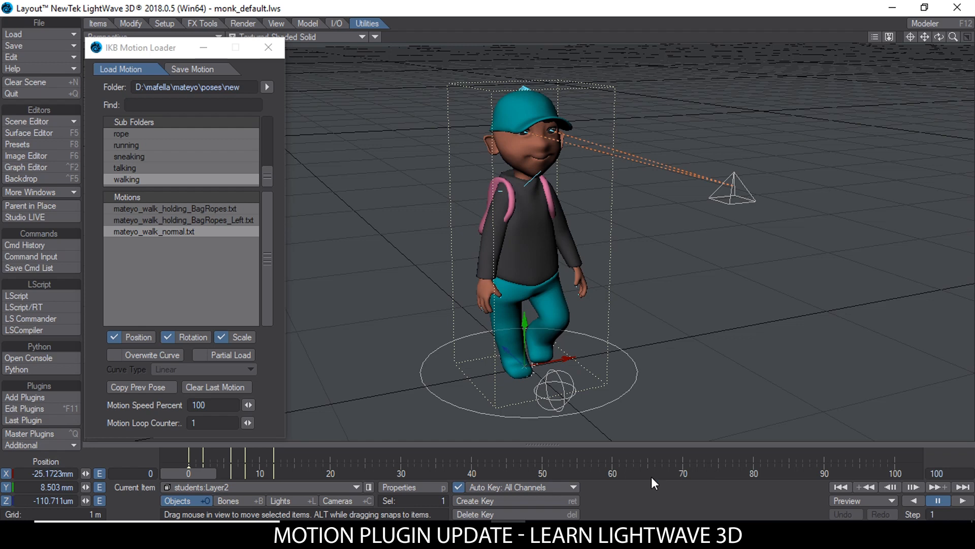
Step: Set the motion loop counter to 5 and reload mateyo_walk_normal.txt at frame 0
left_click(203, 423)
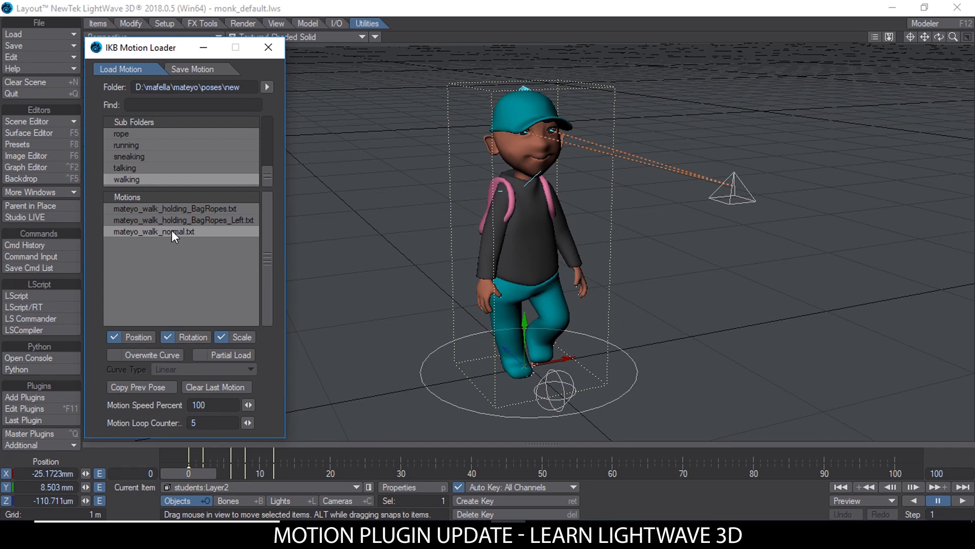
mouse_move(198, 474)
left_mouse_down()
mouse_move(628, 474)
mouse_move(187, 474)
left_mouse_up()
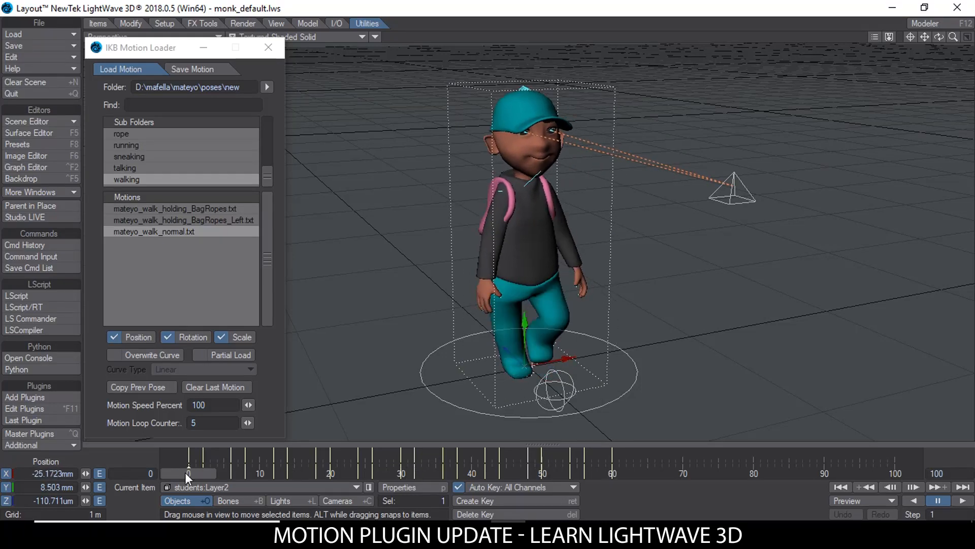
Step: Set the motion loop counter to 1 and clear the last loaded motion at frame 0
double_click(202, 424)
type("1")
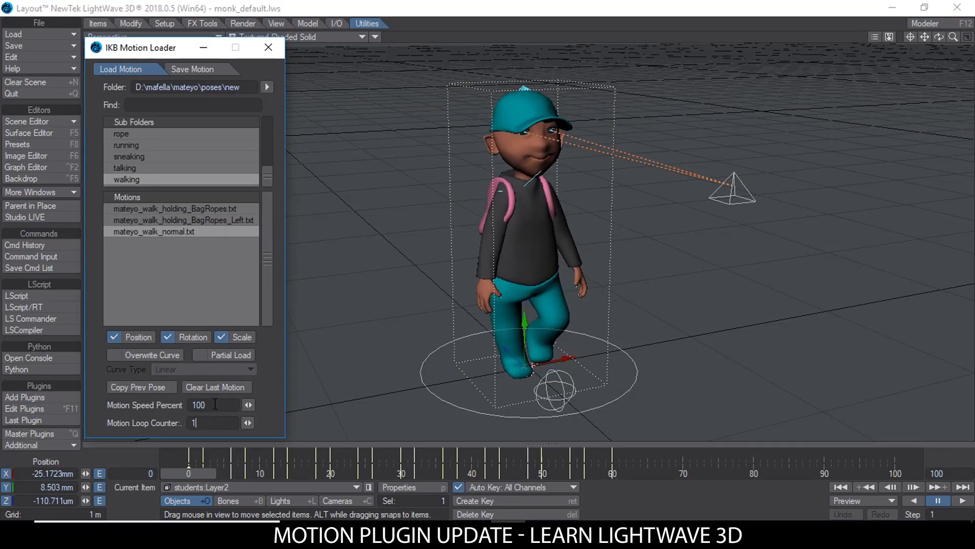
left_click(215, 404)
double_click(217, 404)
mouse_move(200, 475)
left_mouse_down()
mouse_move(372, 473)
mouse_move(188, 473)
left_mouse_up()
left_click(195, 386)
Step: Set the motion speed percent to -100 and load mateyo_walk_normal.txt in reverse from frame 30
left_click(222, 405)
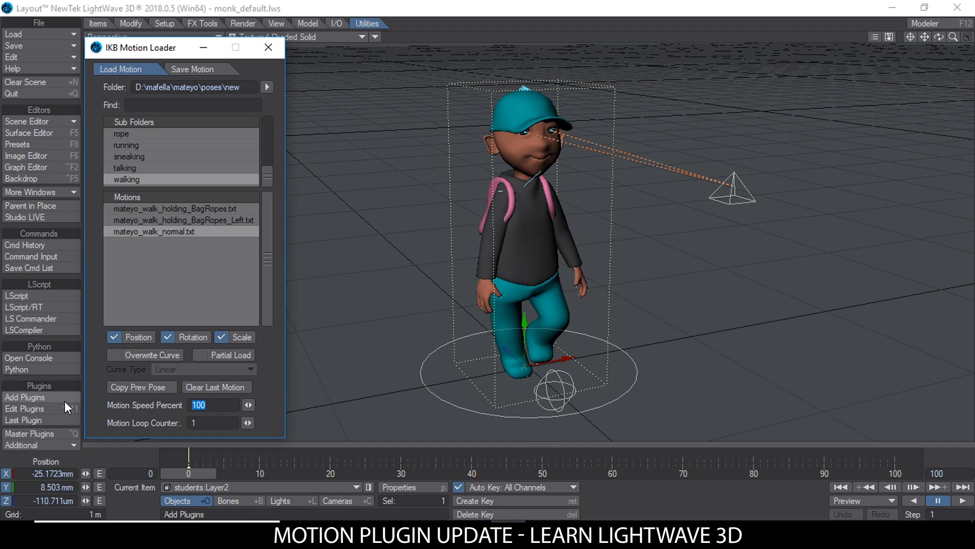
type("-10")
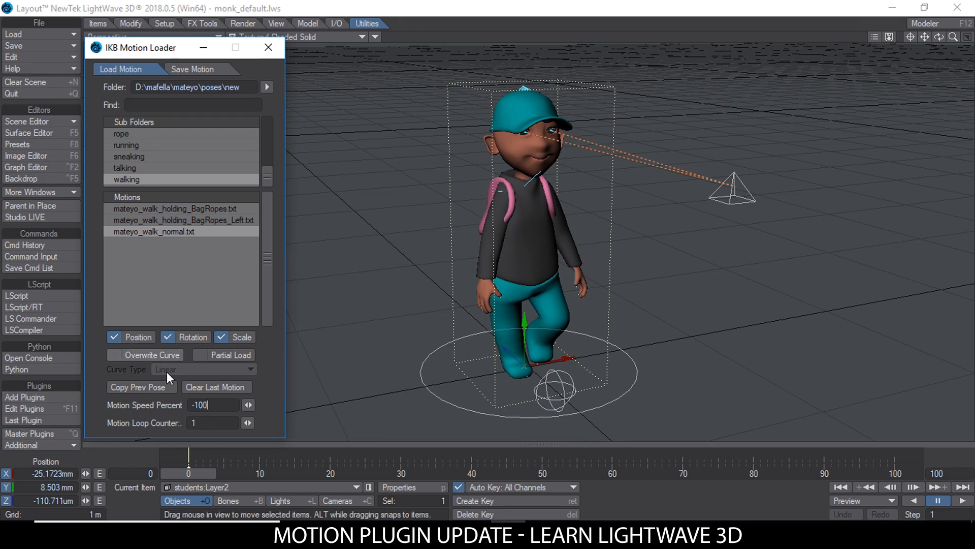
left_click_drag(188, 475, 401, 474)
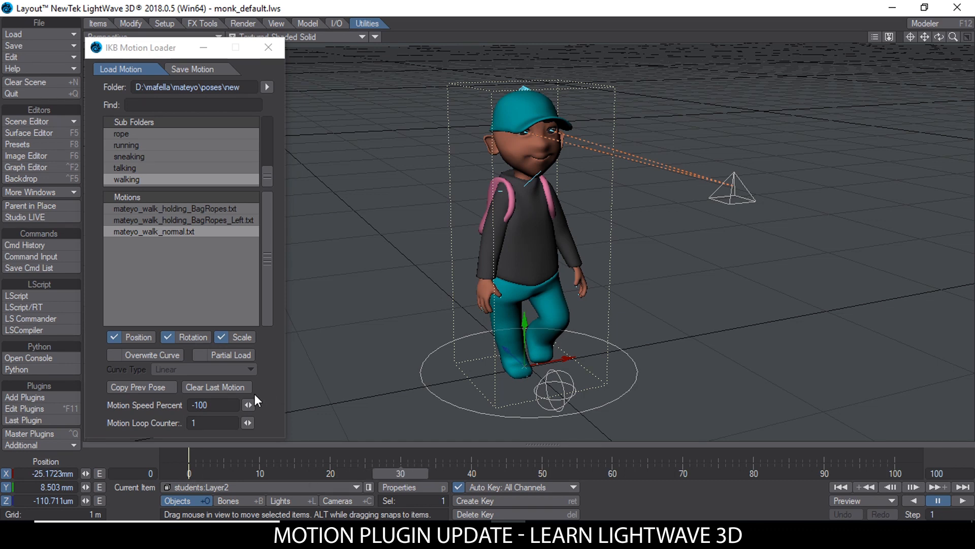
double_click(224, 404)
left_click(200, 405)
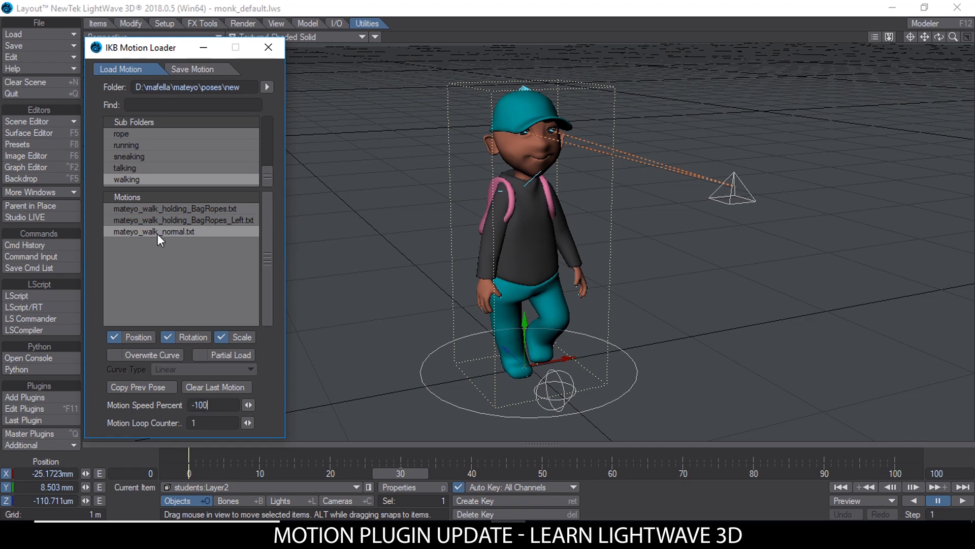
left_click_drag(401, 474, 281, 474)
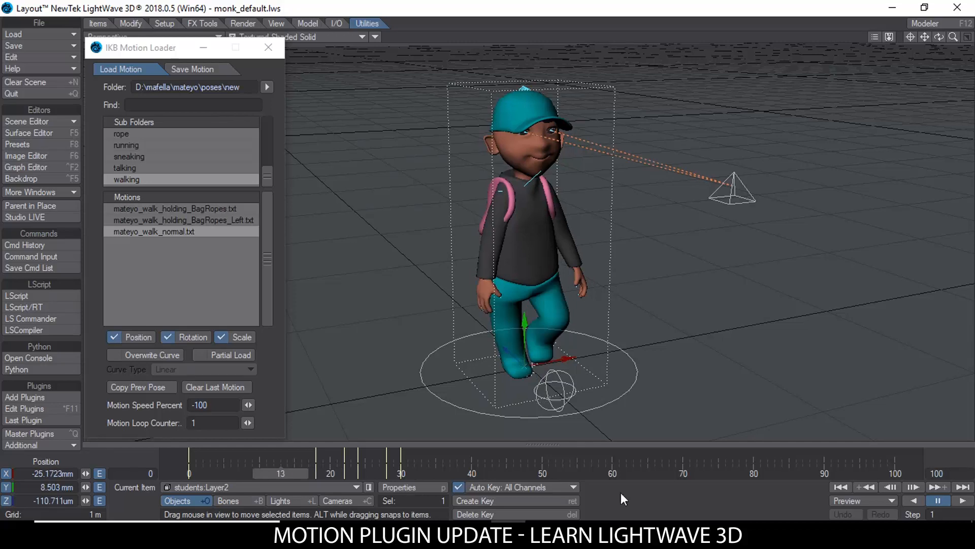
Step: Play back the reversed walk motion to check the keys leading up to frame 30
left_click(958, 501)
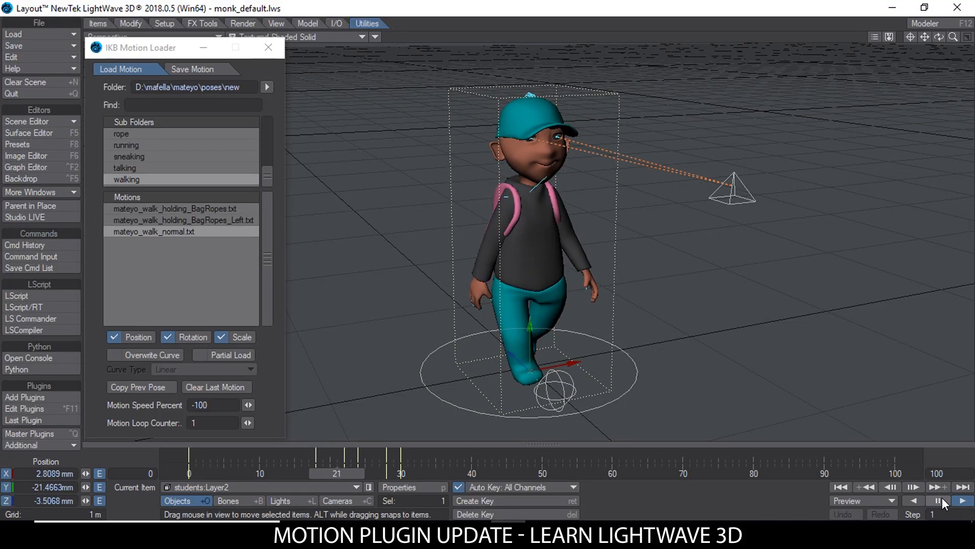
left_click(940, 499)
left_click(309, 471)
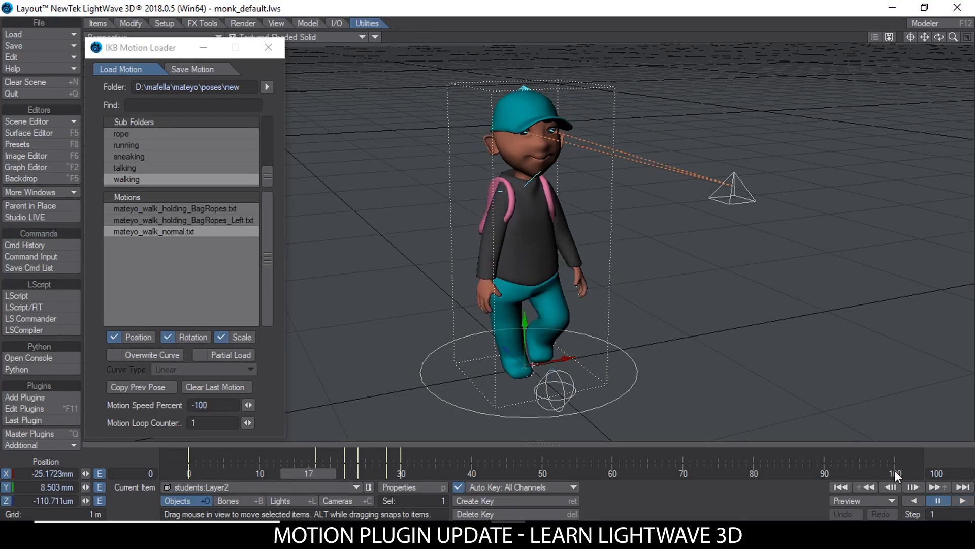
left_click(952, 501)
left_click(941, 499)
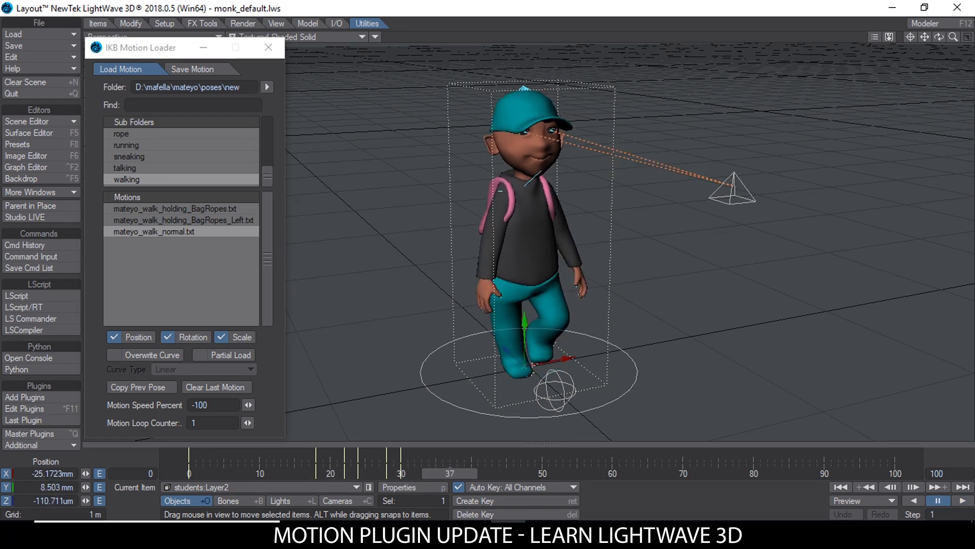
Step: Clear the last motion at frame 30, then reload mateyo_walk_normal.txt in reverse with a motion loop counter of 2
left_click(403, 470)
left_click(198, 387)
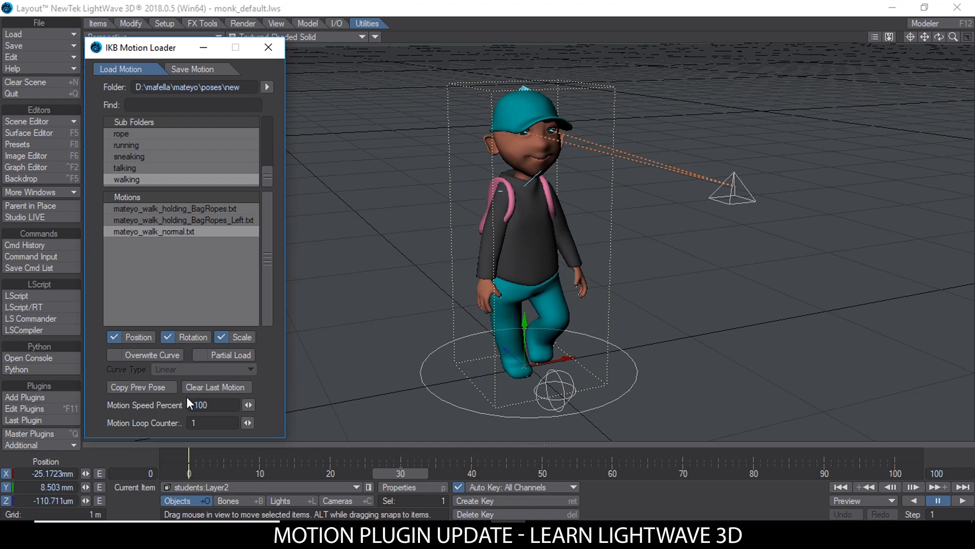
left_click_drag(210, 421, 124, 423)
type("2")
Step: Play back the two-loop reversed walk from frame 0
left_click_drag(403, 474, 189, 473)
left_click(963, 500)
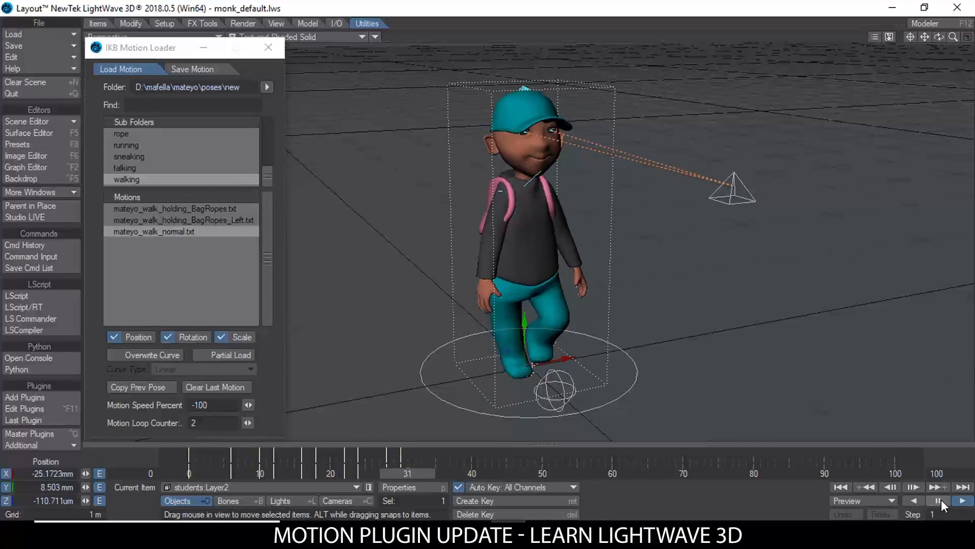
left_click(939, 500)
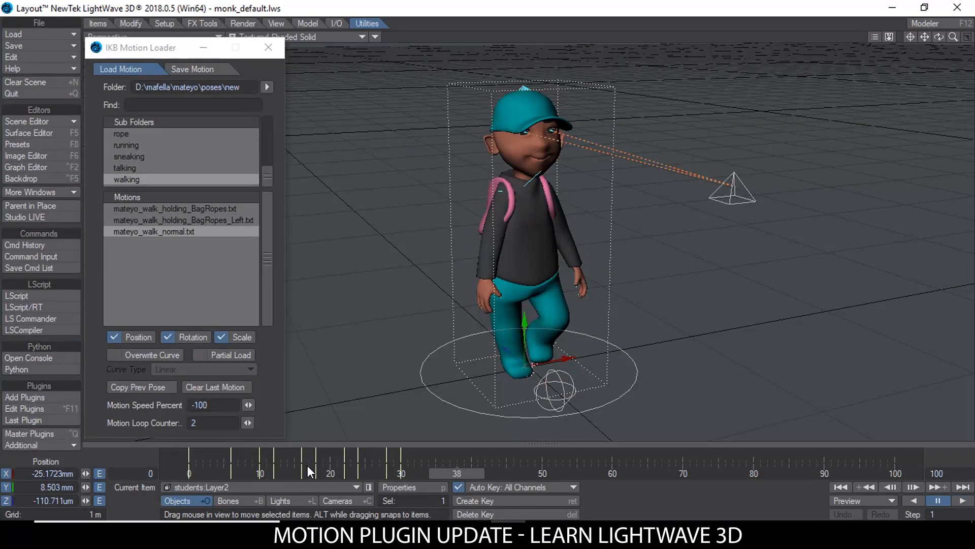
Step: Clear the last motion at frame 30 and set the loop counter to 1 and the motion speed percent to 100
left_click(402, 473)
left_click(205, 386)
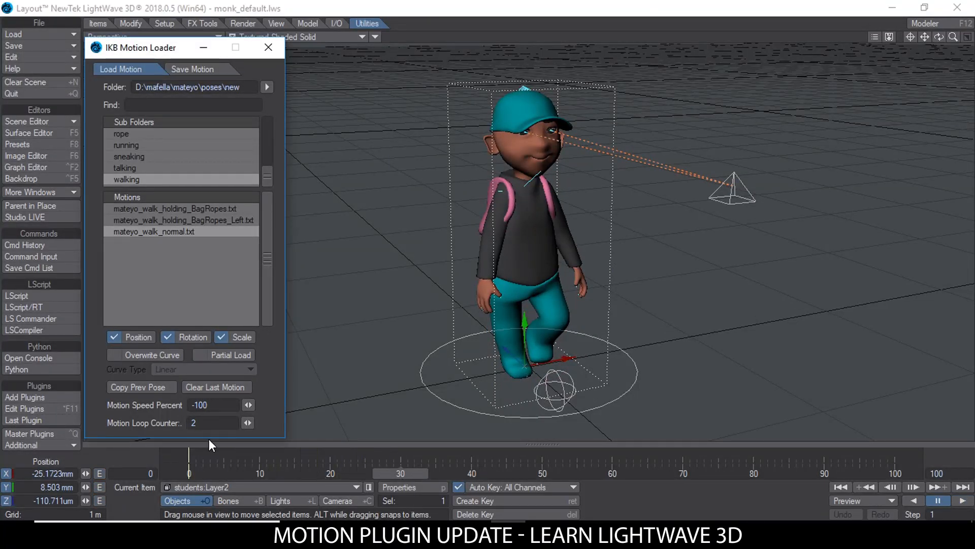
double_click(199, 422)
type("1")
double_click(201, 405)
type("100")
Step: Show the bones in the viewport and examine the character's rig from several angles
left_click(375, 36)
left_click(376, 49)
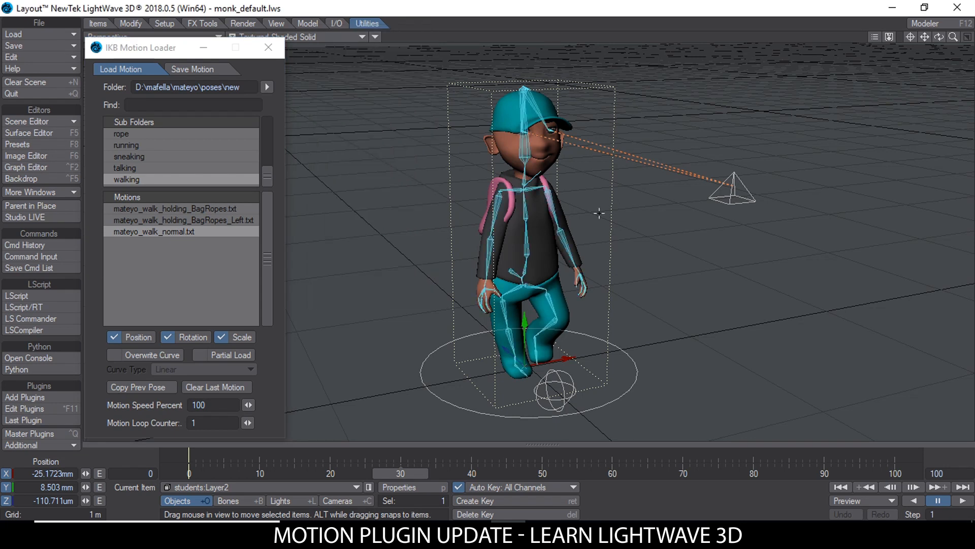
left_click_drag(548, 223, 631, 218, "alt")
left_click_drag(546, 290, 539, 281, "alt")
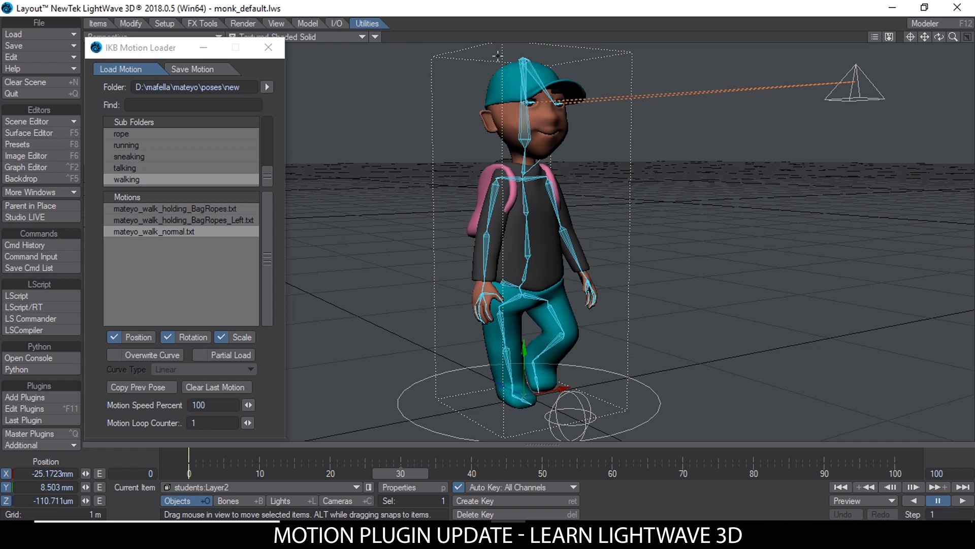
left_click_drag(548, 147, 534, 190, "alt")
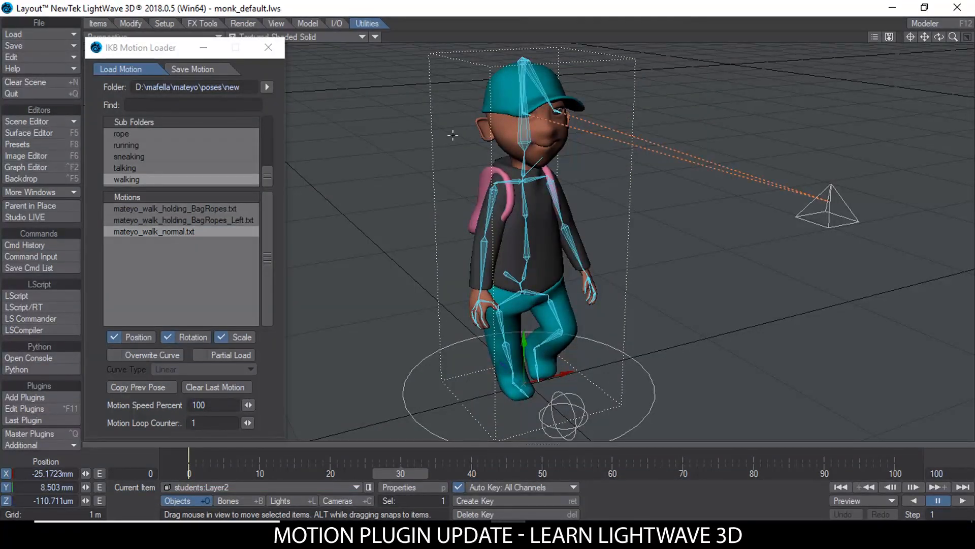
left_click_drag(484, 225, 500, 206, "alt")
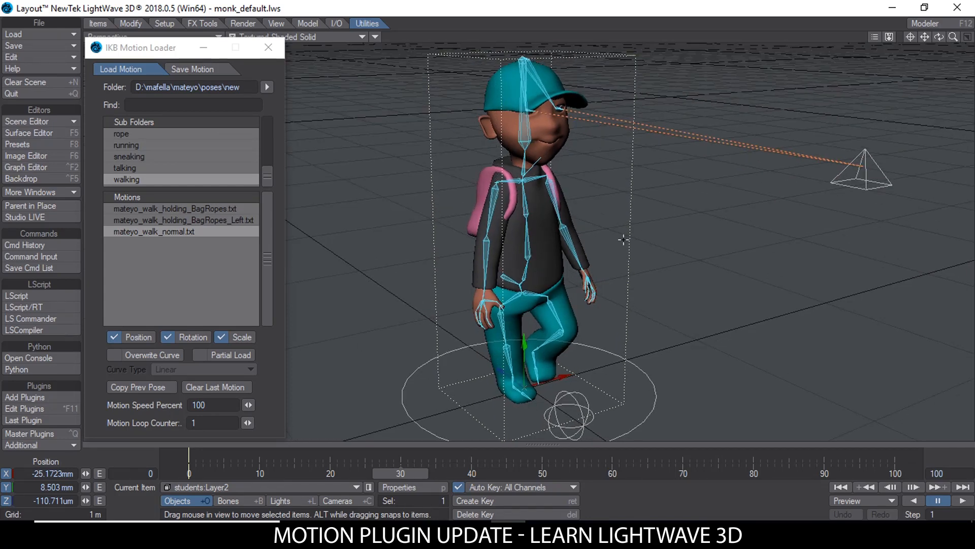
scroll(619, 240, "down", 2)
left_click_drag(618, 239, 553, 239, "alt")
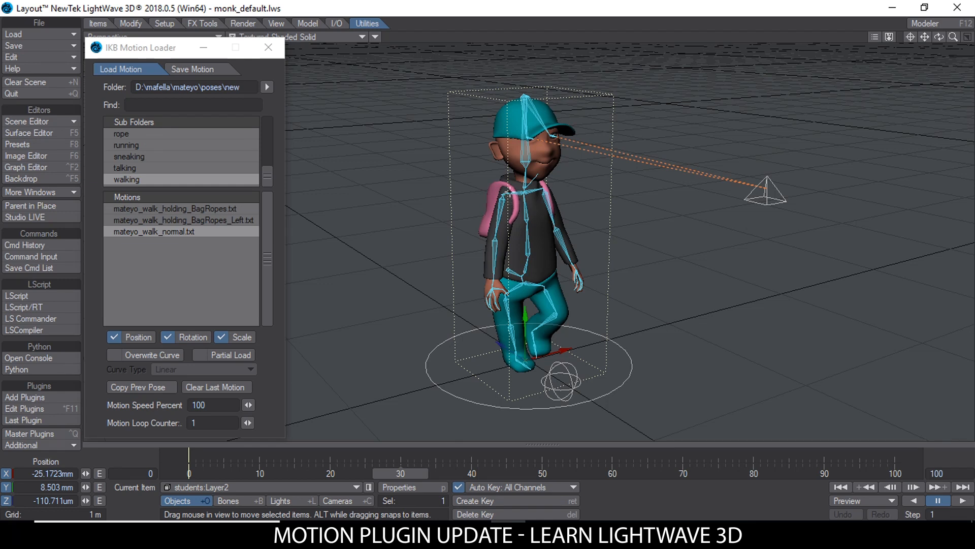
Step: Load the mateyo_power_fist.txt pose from the talking subfolder onto the character at frame 30
mouse_move(267, 173)
left_mouse_down()
mouse_move(276, 124)
mouse_move(270, 183)
left_mouse_up()
left_click(146, 169)
left_click_drag(267, 221, 271, 242)
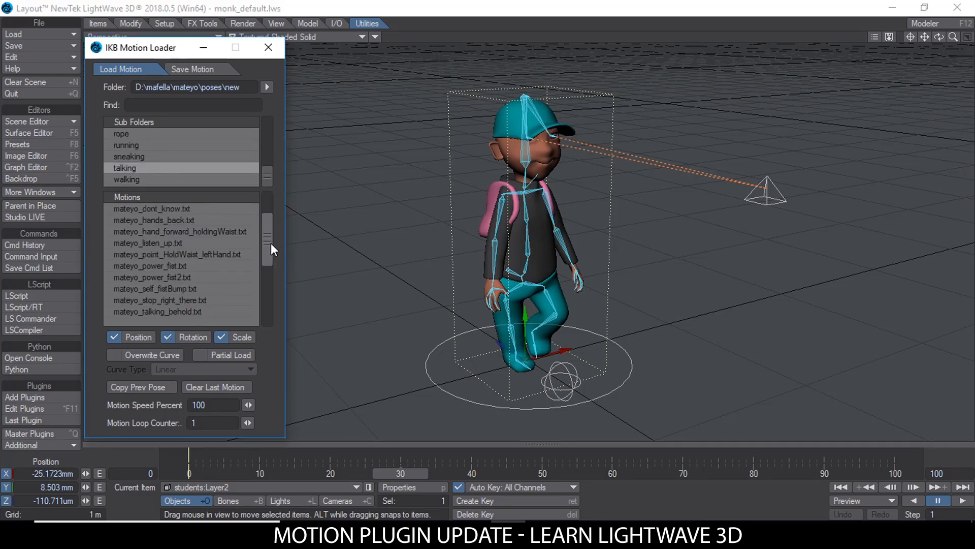
left_click(183, 265)
Step: Hide the character's bones in the viewport
left_click_drag(552, 210, 495, 205, "alt")
left_click(375, 37)
left_click(375, 45)
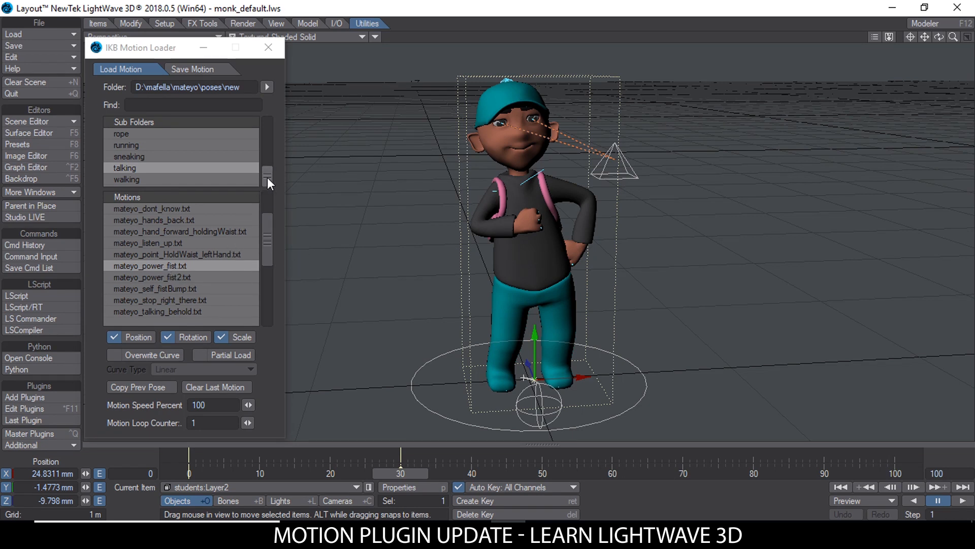
Step: Load the mateyo_default.txt pose from the Main Folder onto the character at frame 30
left_click_drag(267, 178, 267, 118)
left_click(147, 133)
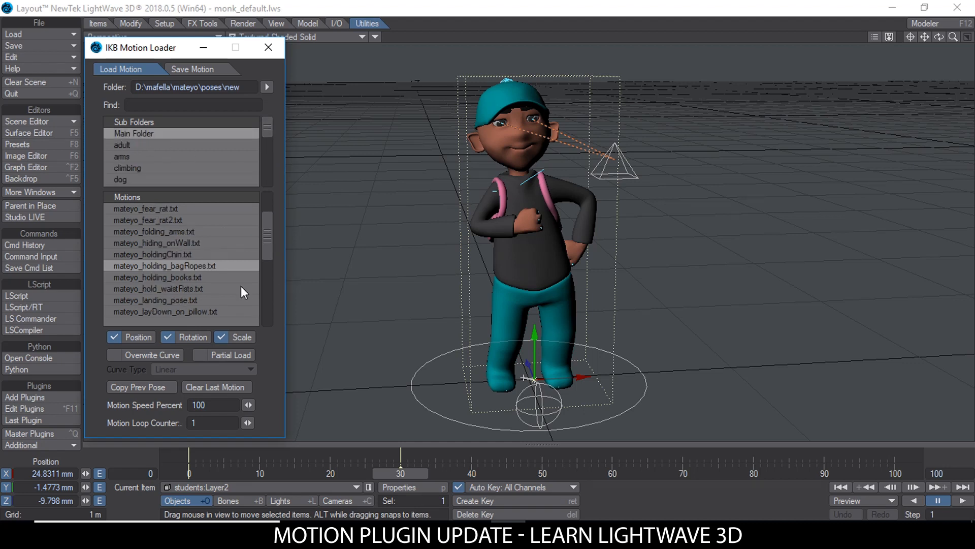
left_click_drag(267, 242, 270, 219)
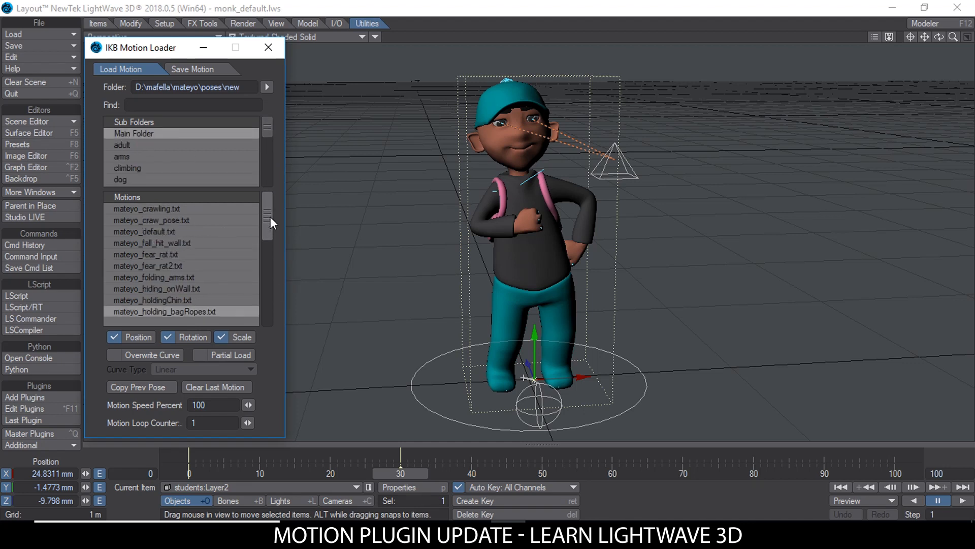
left_click(162, 231)
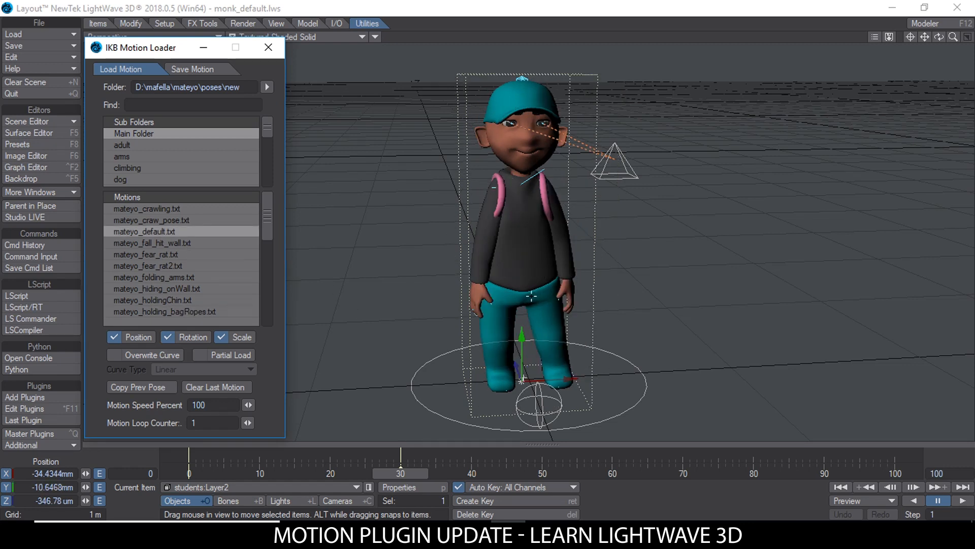
Step: Turn on Bone X-Ray in the viewport and select the character's right shoulder bone, Right_Sholder
left_click(376, 37)
left_click(377, 47)
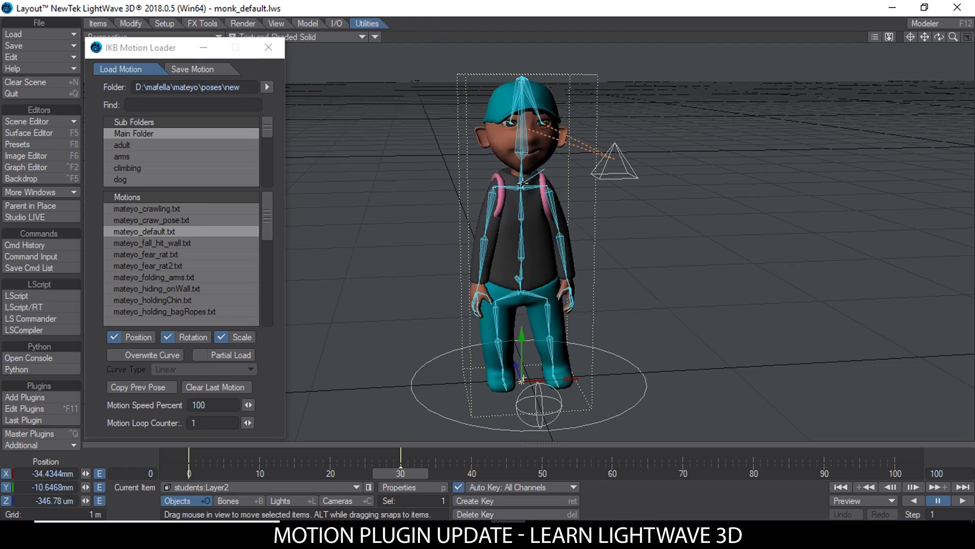
scroll(503, 172, "up", 3)
left_click(505, 168)
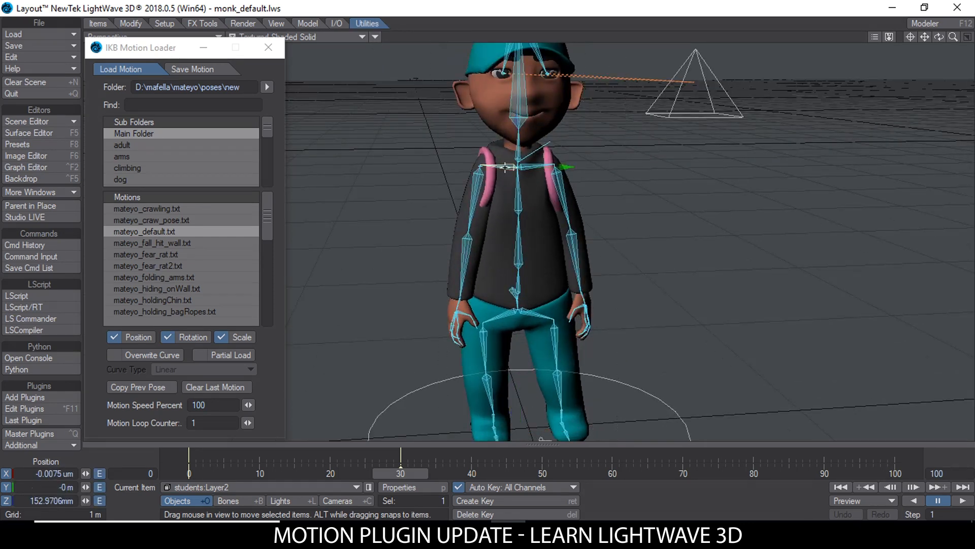
scroll(592, 194, "down", 3)
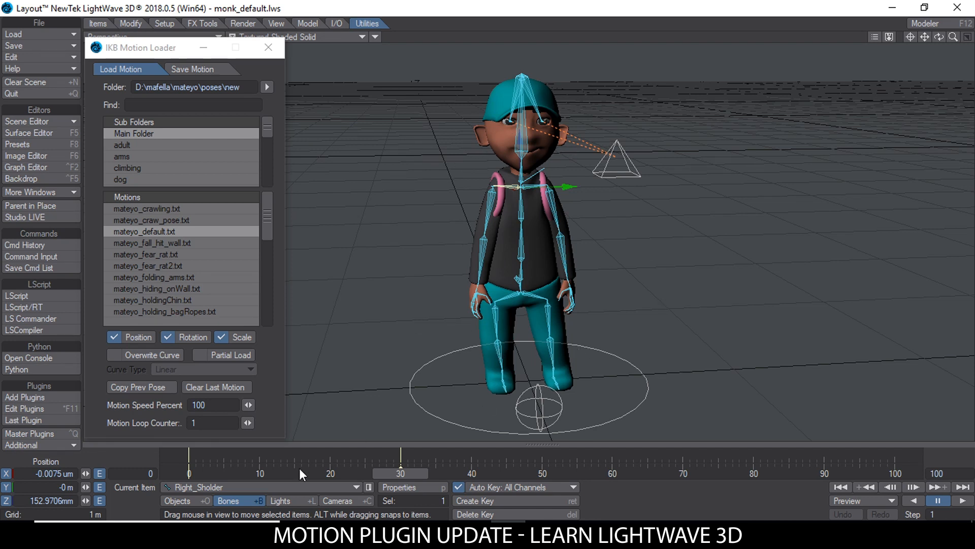
Step: Switch the selection to the character object students:Layer2 and return to the right shoulder bone
left_click(178, 501)
left_click_drag(365, 223, 391, 231, "alt")
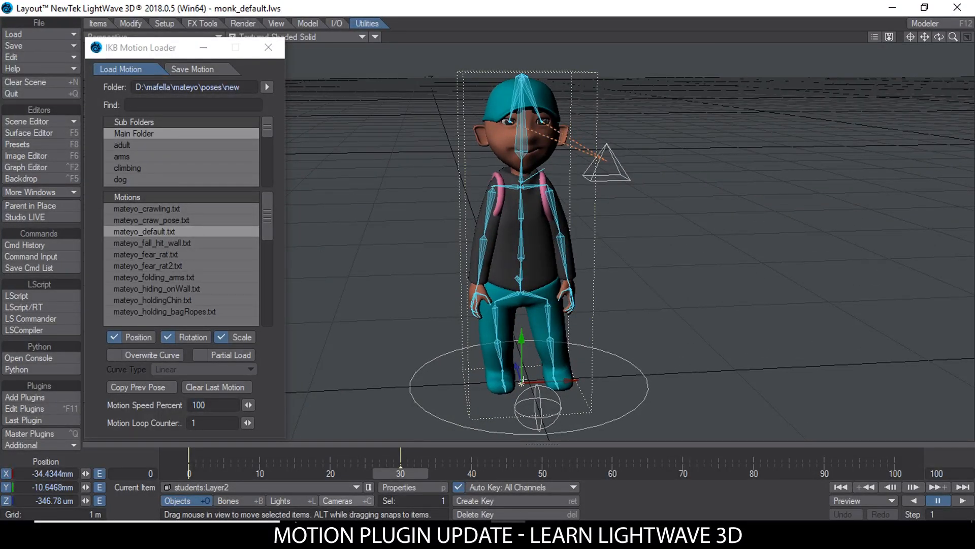
left_click(236, 501)
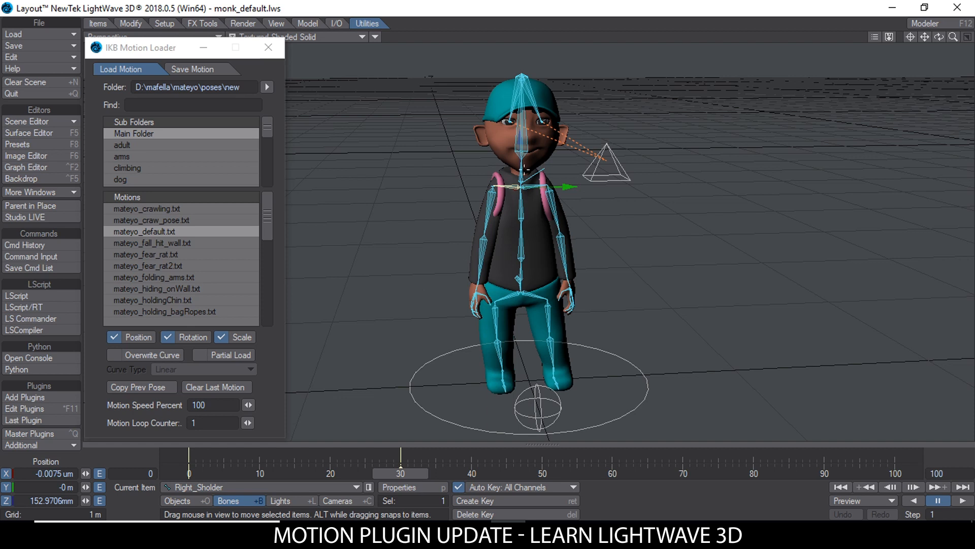
mouse_move(406, 307)
left_mouse_down("alt")
mouse_move(445, 307)
mouse_move(423, 310)
left_mouse_up("alt")
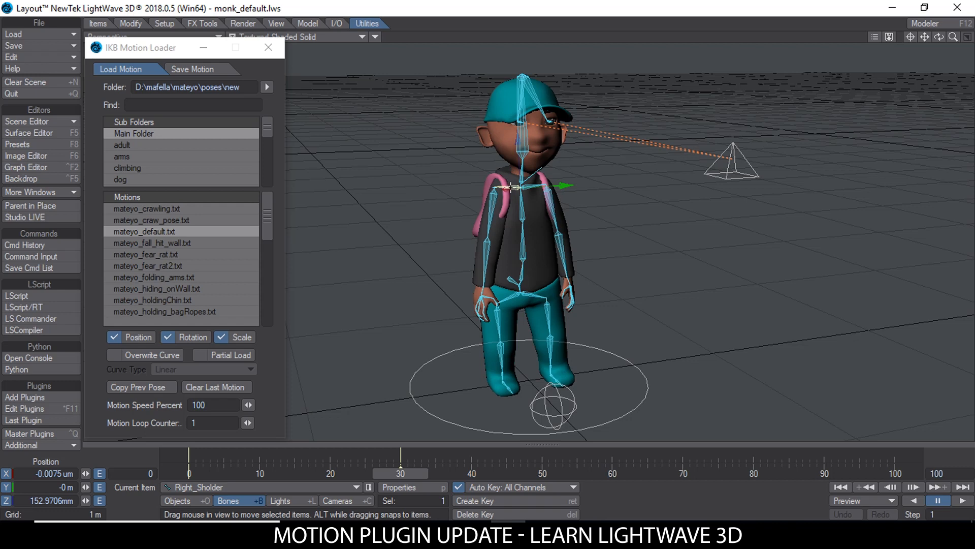
Step: Enable Partial Load and load the mateyo_power_fist.txt pose from the talking subfolder onto the right shoulder's bone chain
left_click(200, 355)
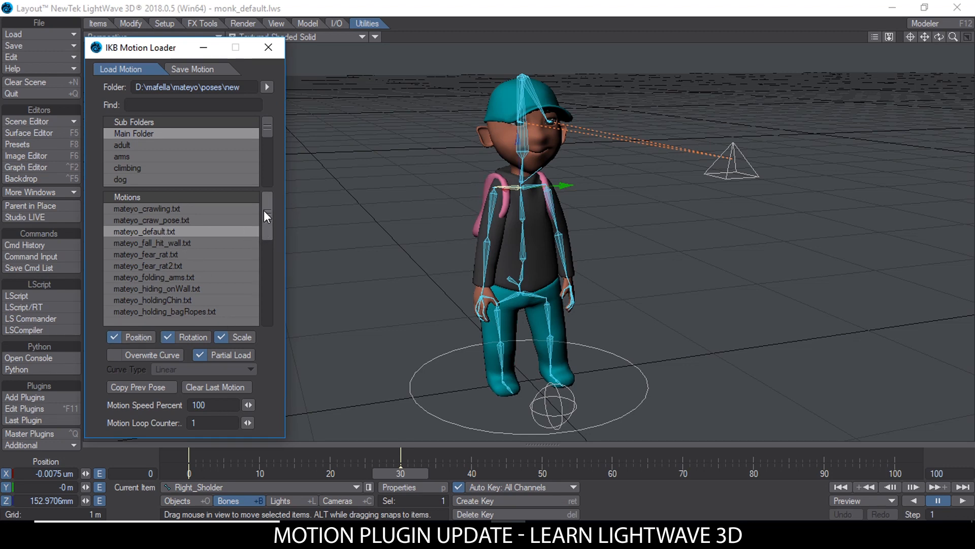
left_click_drag(269, 131, 270, 179)
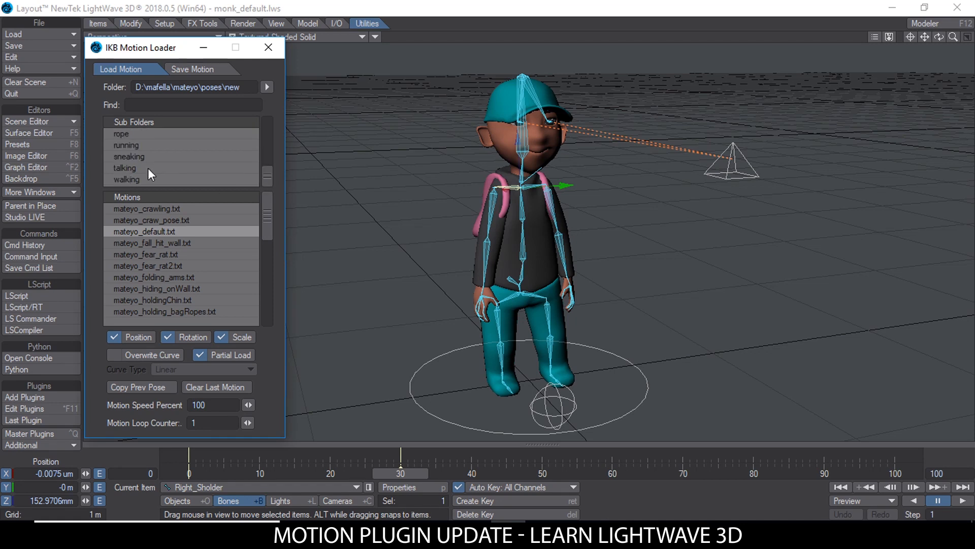
left_click(140, 168)
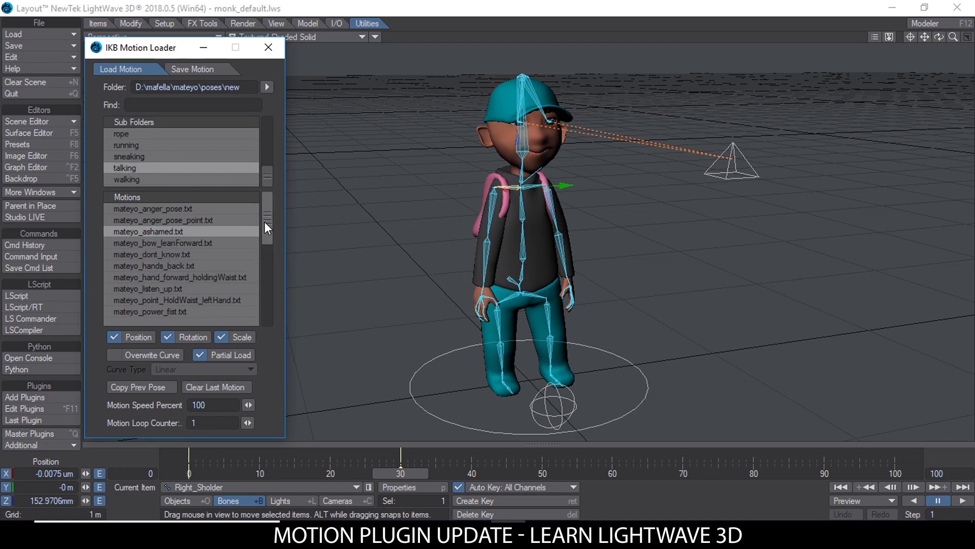
left_click_drag(262, 219, 267, 240)
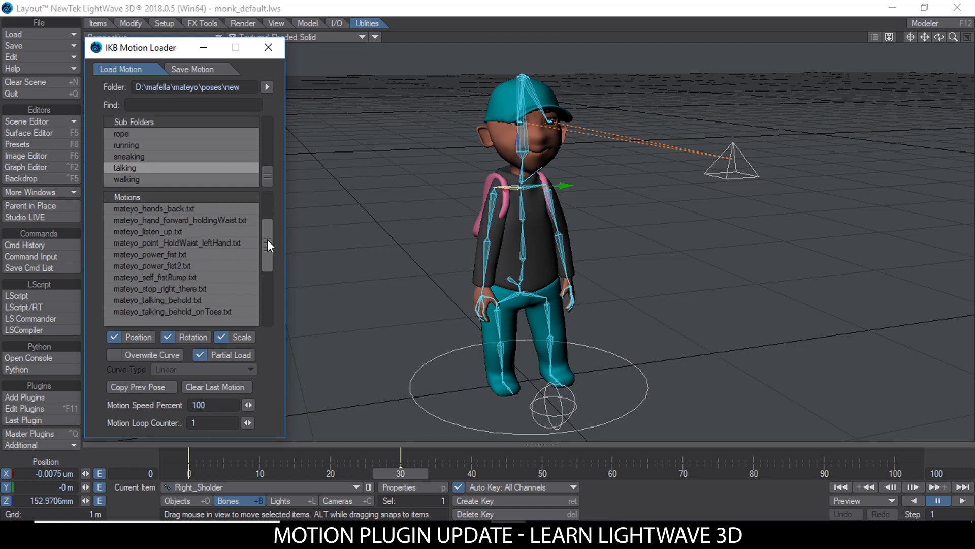
left_click(179, 254)
left_click_drag(604, 223, 441, 246, "alt")
scroll(512, 198, "up", 2)
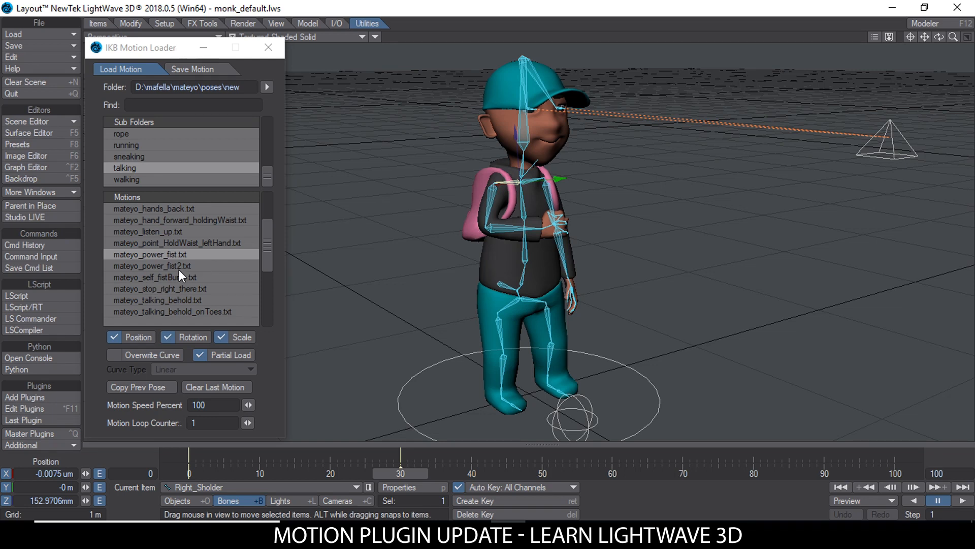
Step: Load the mateyo_listen_up.txt pose onto the right arm and turn off Bone X-Ray in the viewport
left_click(181, 232)
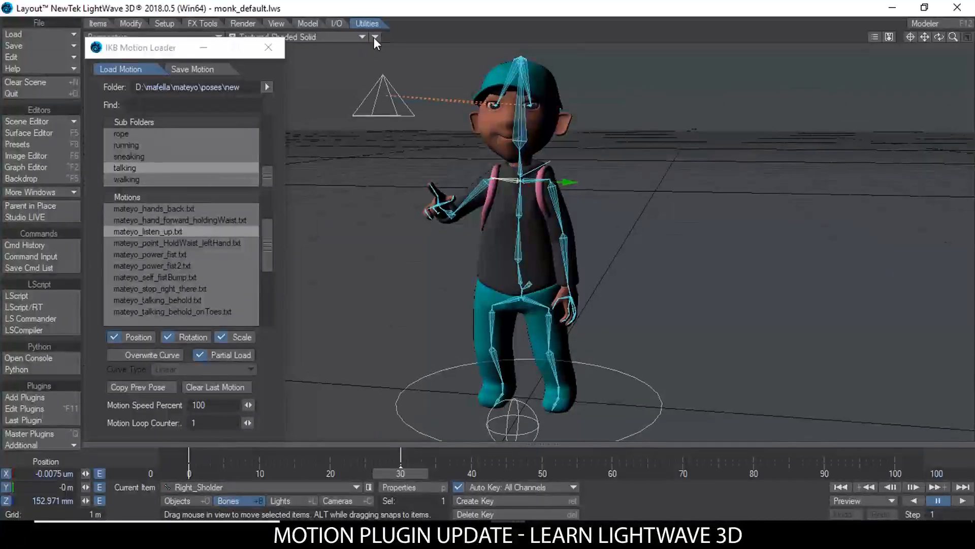
left_click(375, 37)
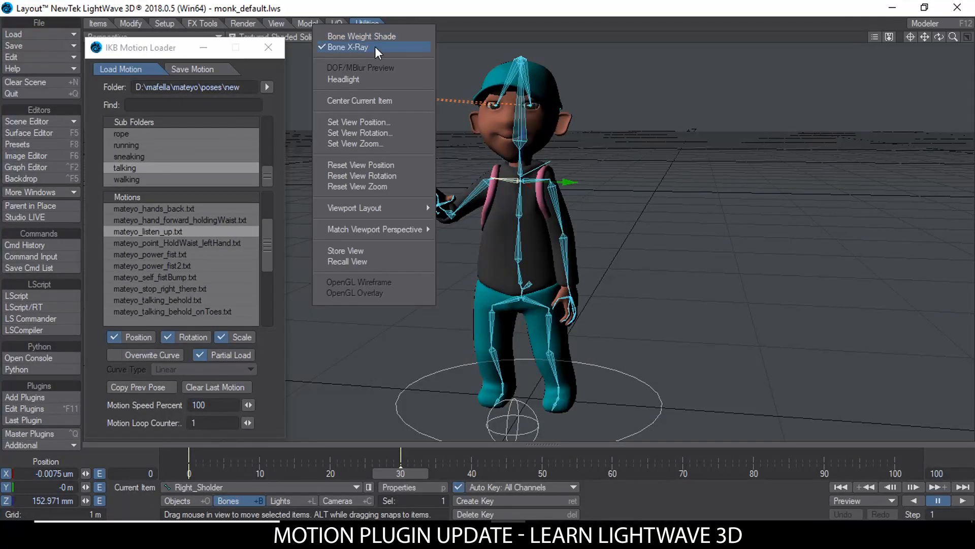
left_click(375, 47)
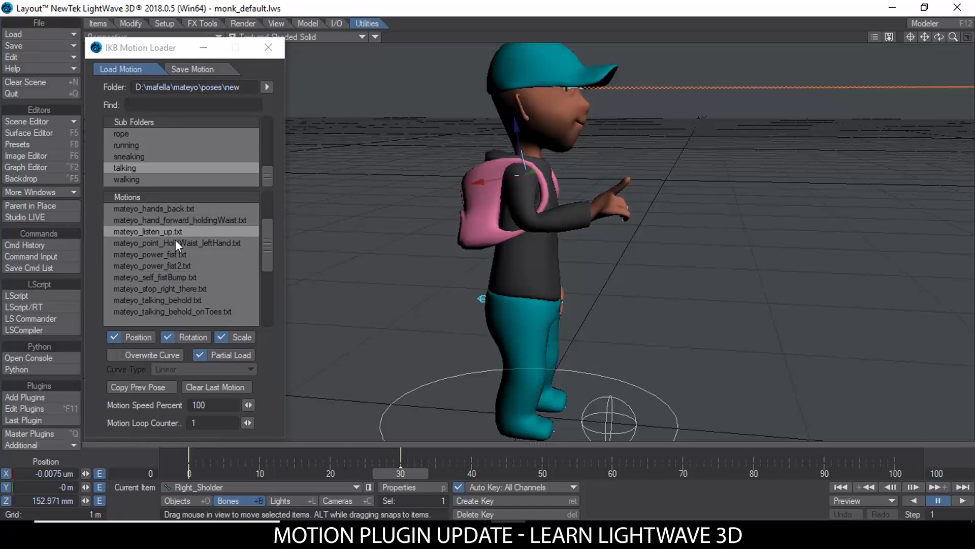
Step: Load mateyo_point_HoldWaist_leftHand.txt, mateyo_power_fist2.txt and mateyo_stop_right_there.txt in turn onto the right arm at frame 30
left_click(169, 242)
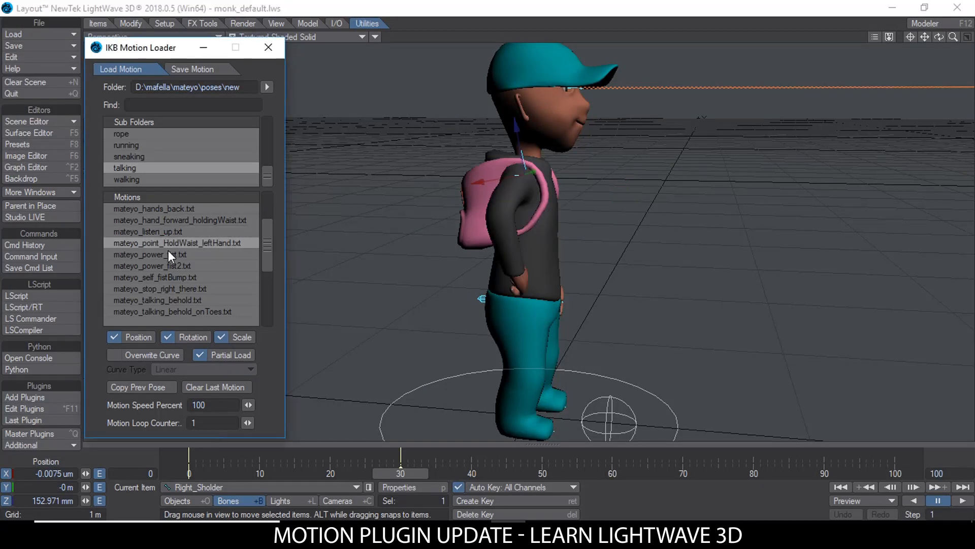
left_click(169, 255)
left_click(171, 277)
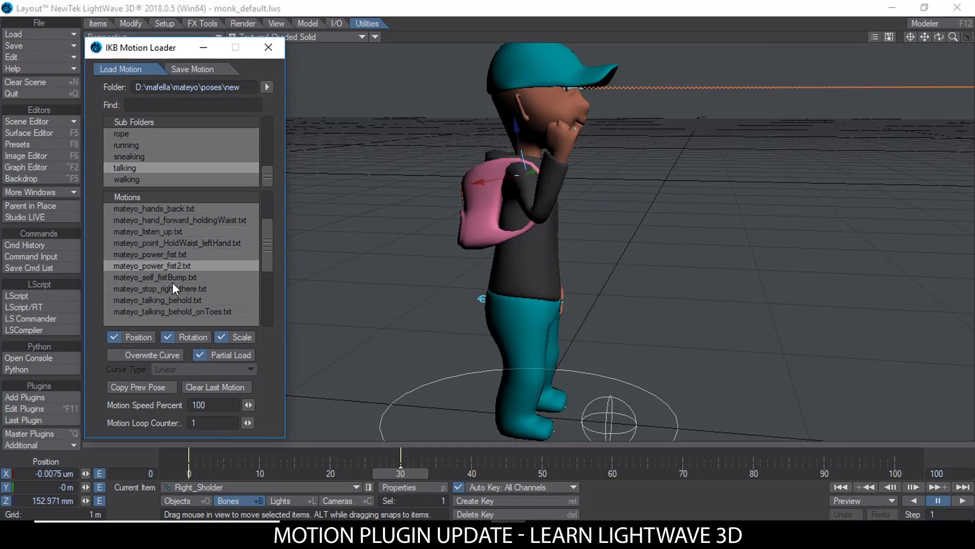
left_click(172, 287)
left_click_drag(604, 203, 389, 256, "alt")
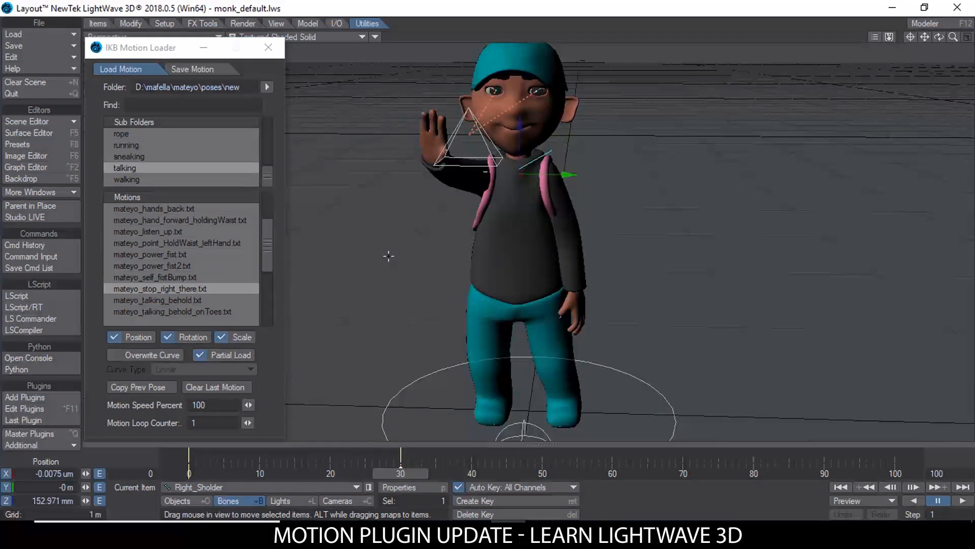
Step: Try mateyo_talking_behold_onToes.txt on the right arm and finish with the mateyo_talking_behold.txt pose
left_click(169, 299)
left_click(172, 310)
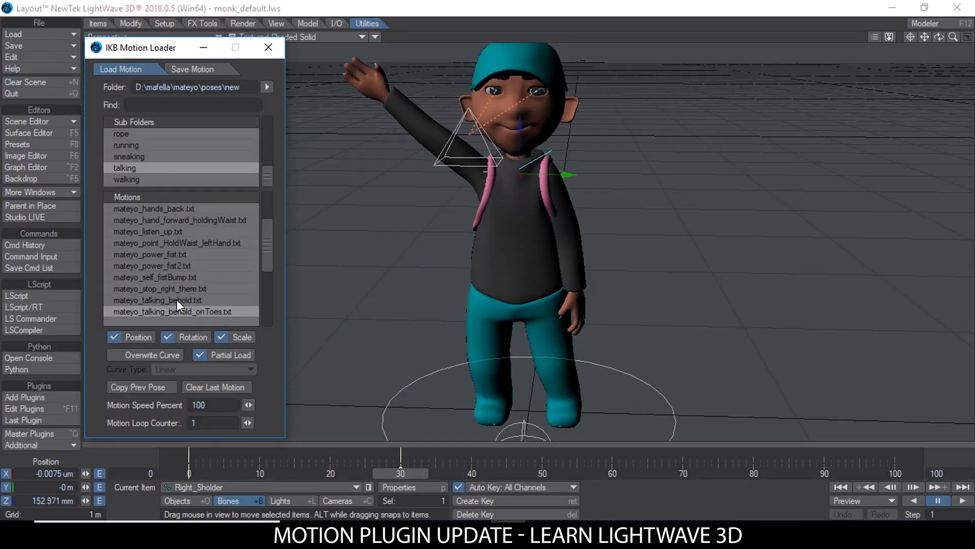
left_click(177, 297)
left_click_drag(267, 244, 273, 187)
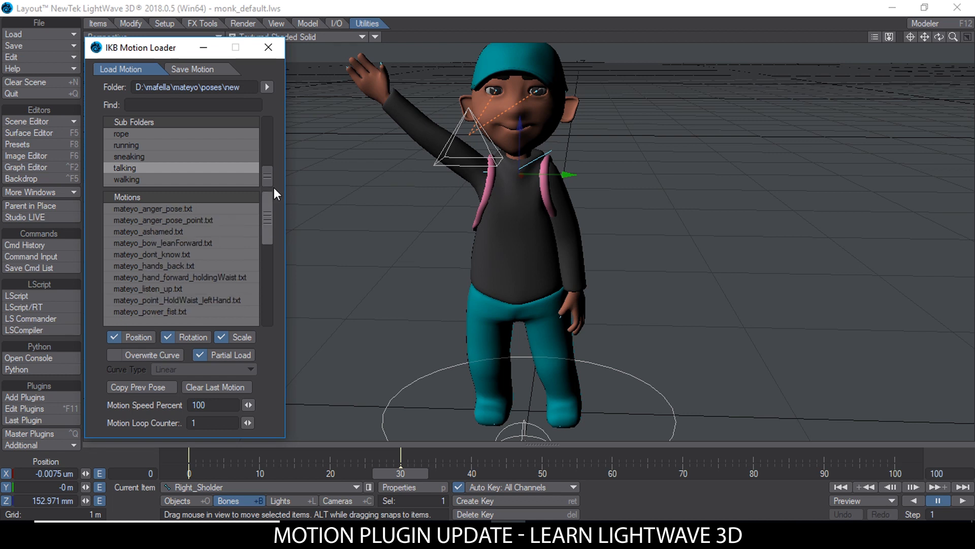
Step: Clear the last loaded motion from the right arm at frame 30 and return to frame 0
left_click(403, 471)
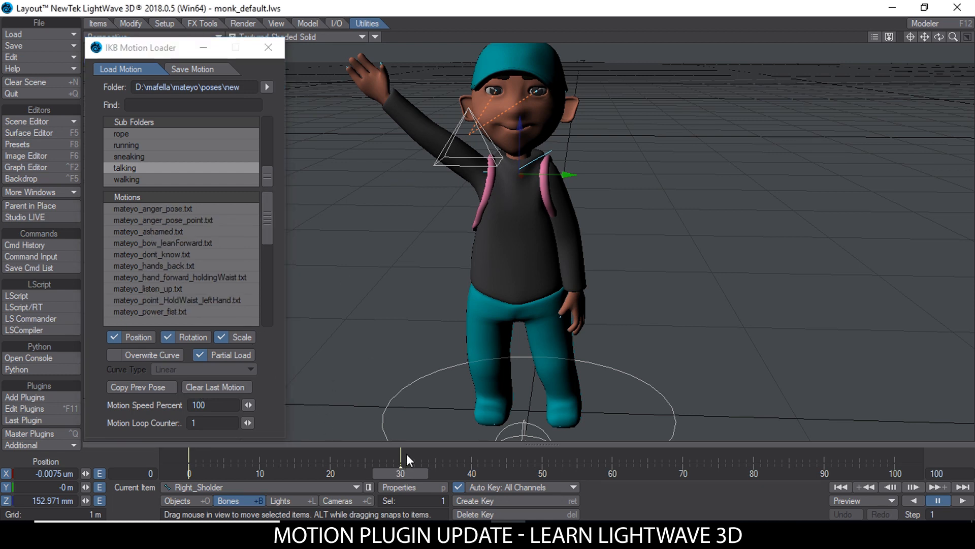
left_click(199, 388)
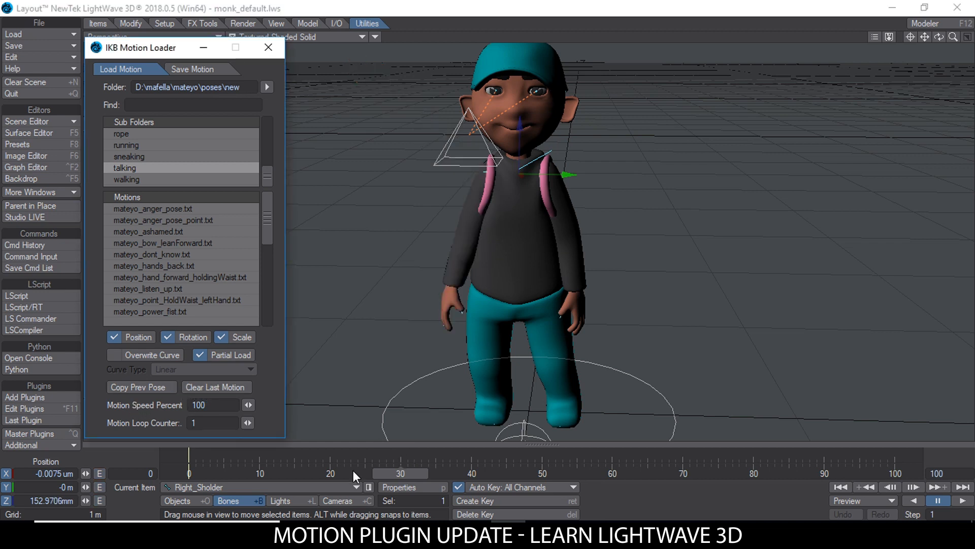
left_click_drag(404, 473, 186, 473)
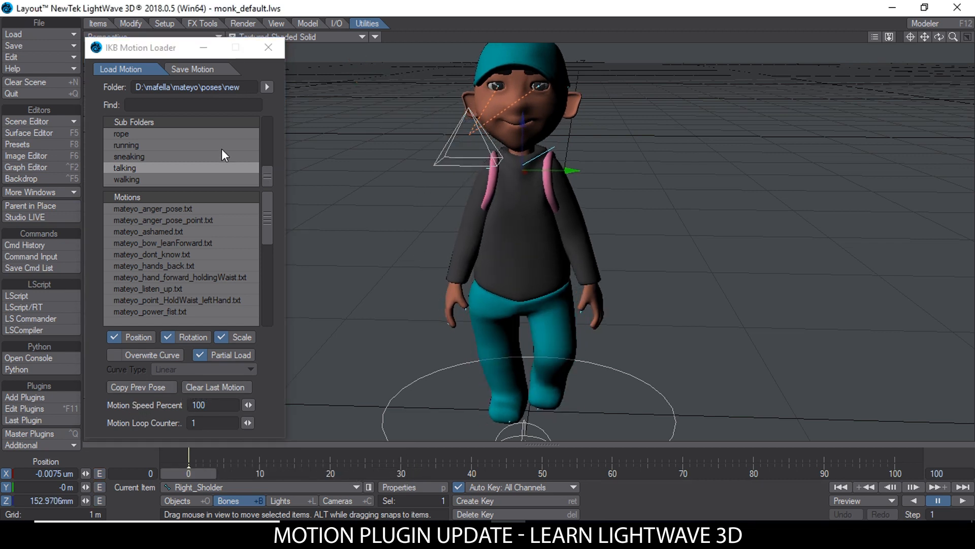
Step: Open the walking subfolder, select the whole character object students:Layer2 and disable Partial Load
left_click(178, 180)
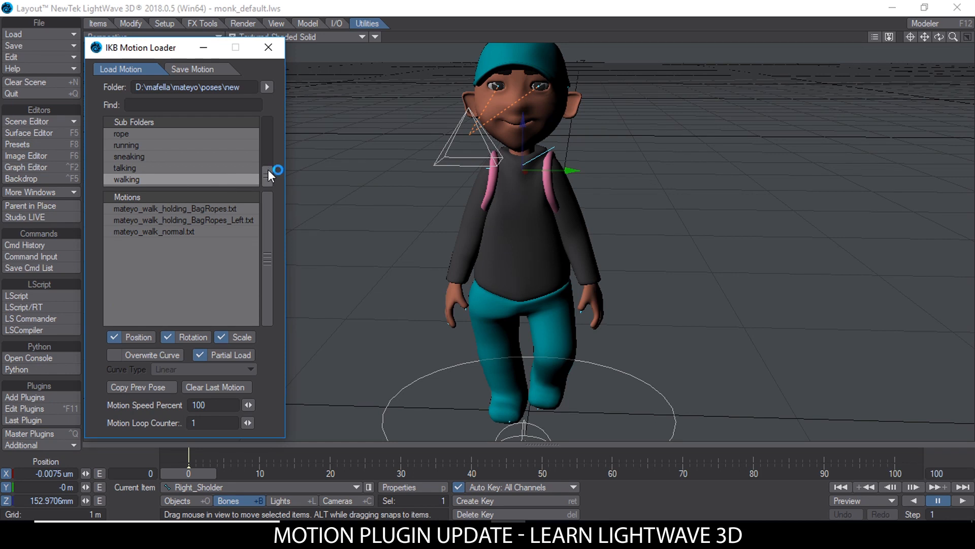
scroll(646, 163, "down", 3)
left_click(190, 501)
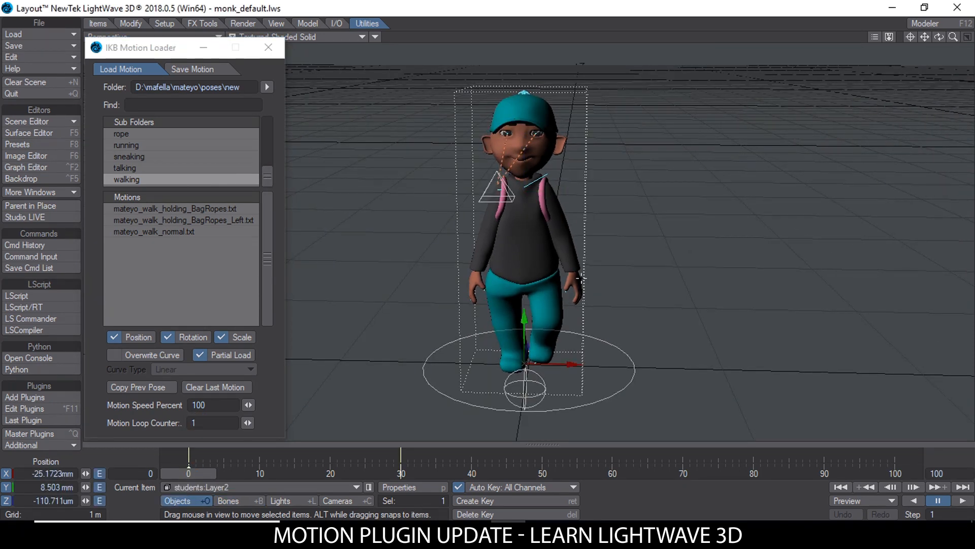
left_click(200, 354)
scroll(610, 231, "up", 2)
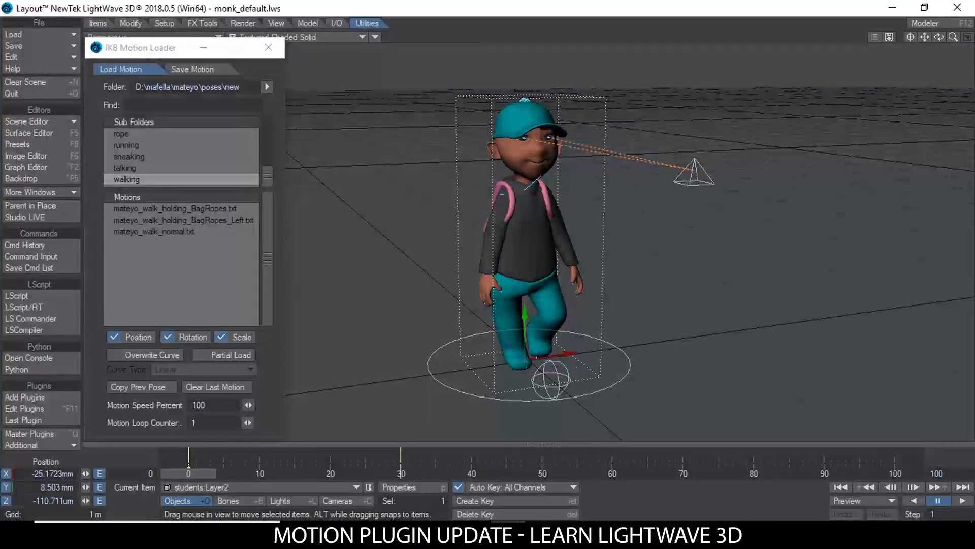
Step: Delete the character's keyframe at frame 30 and return to frame 0
left_click(399, 474)
key("Delete")
key("Return")
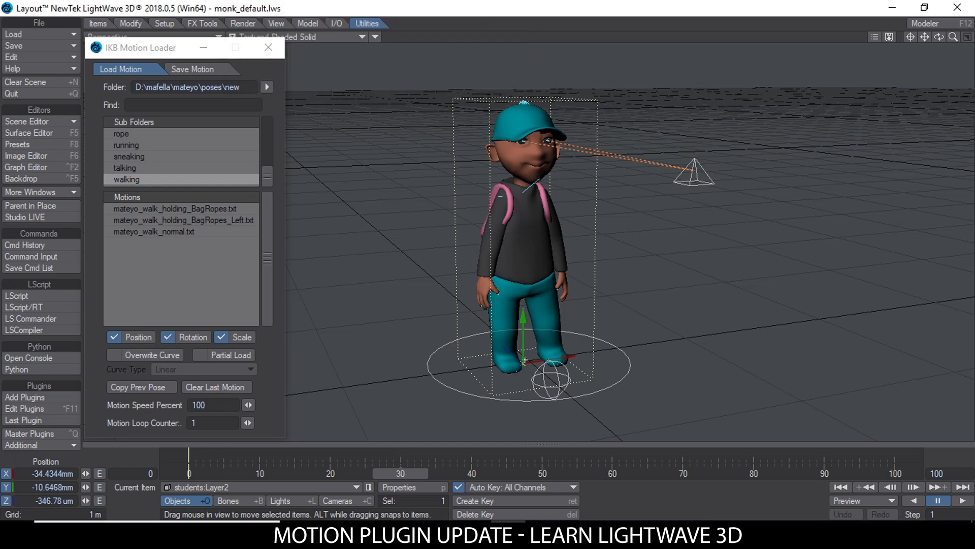
left_click_drag(399, 474, 189, 473)
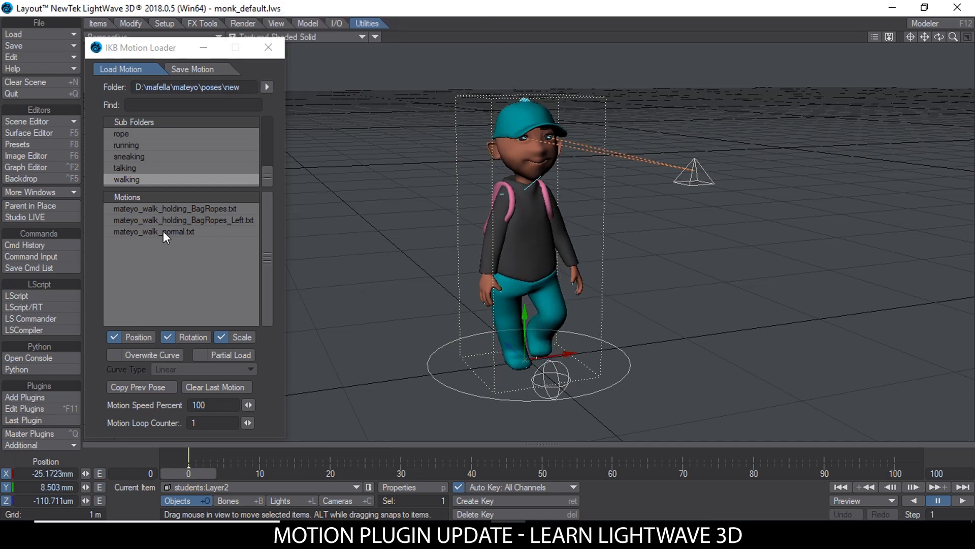
Step: Set the motion loop counter to 5 and load the mateyo_walk_normal.txt motion onto the character from frame 0
left_click(211, 422)
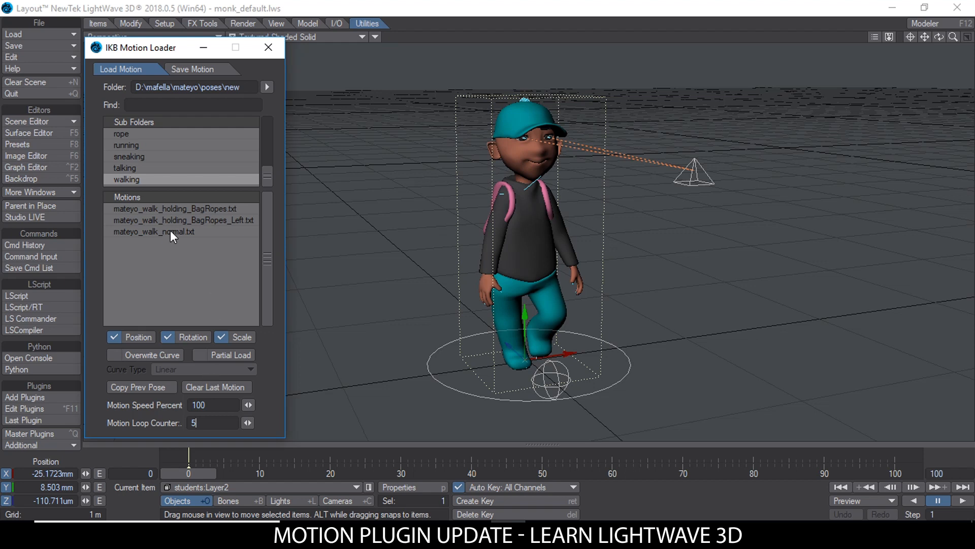
left_click_drag(190, 473, 373, 473)
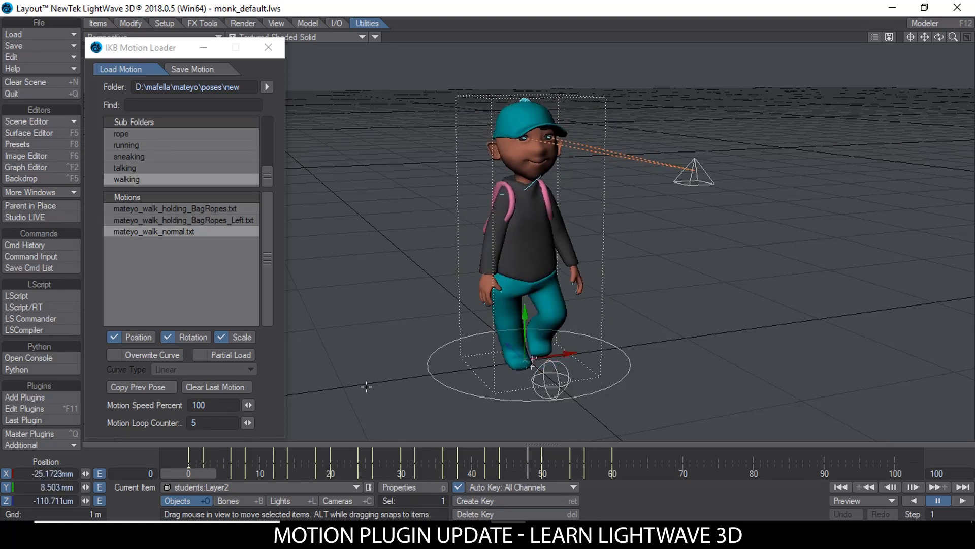
Step: Turn on Bone X-Ray in the viewport and select the Torsal1 bone at the character's waist
left_click(375, 36)
left_click(379, 46)
left_click_drag(531, 370, 553, 353, "ctrl+alt")
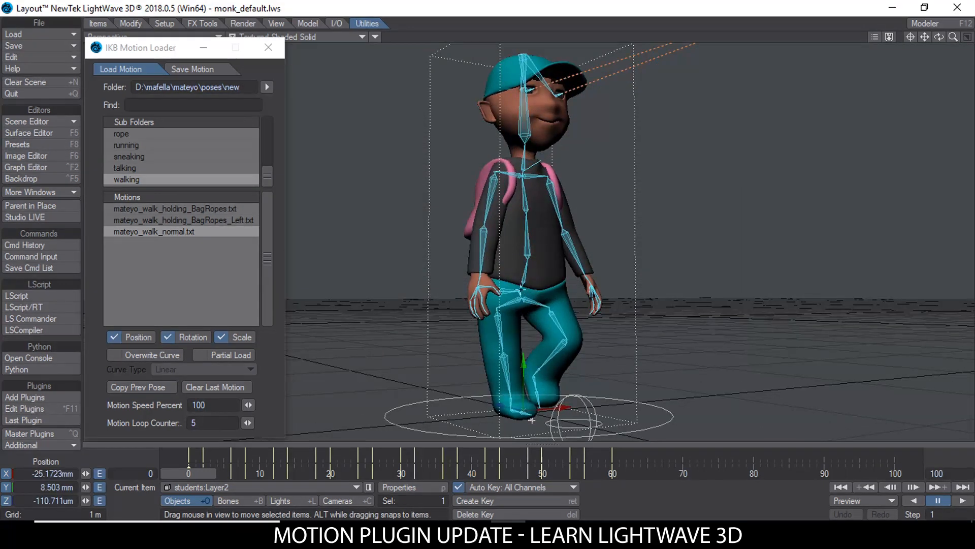
left_click(521, 285)
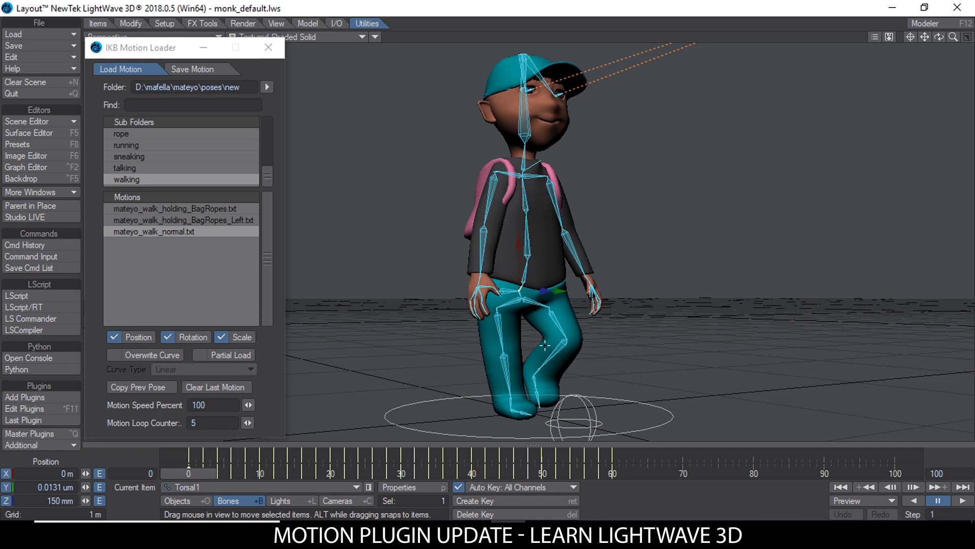
left_click_drag(553, 271, 523, 289, "alt")
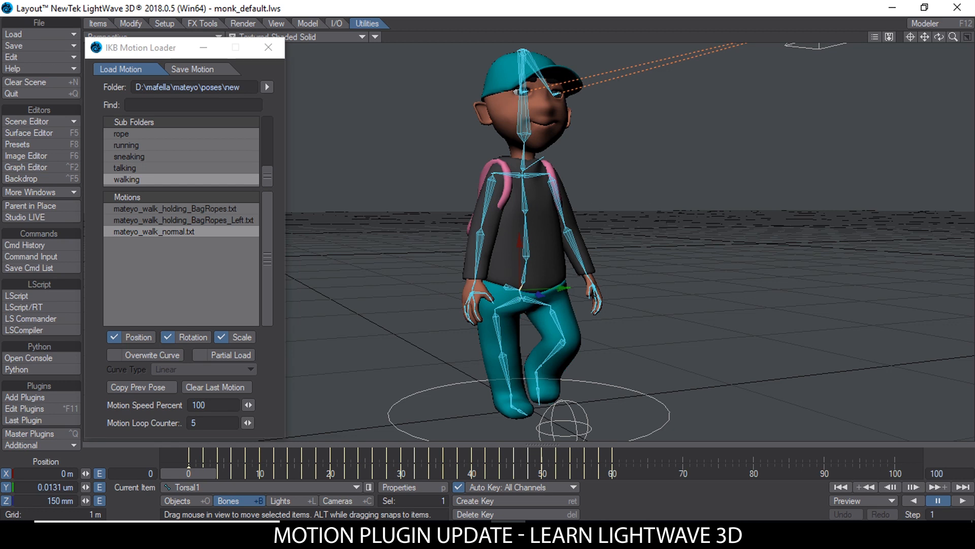
Step: Select all upper-body bones of the character, covering the torso, head, arms and hands
scroll(548, 249, "down", 2)
left_click_drag(600, 241, 578, 251, "alt")
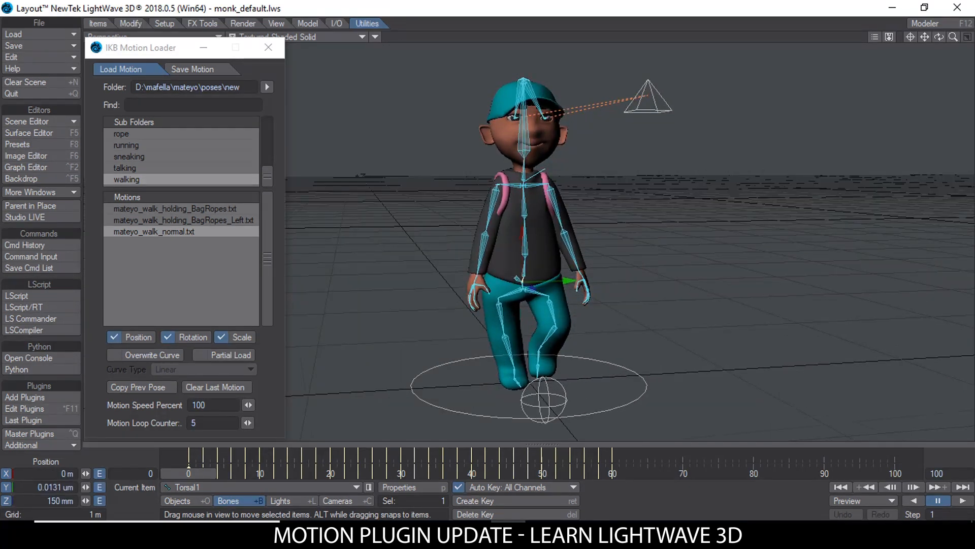
left_click_drag(519, 279, 520, 268, "alt")
double_click(524, 280)
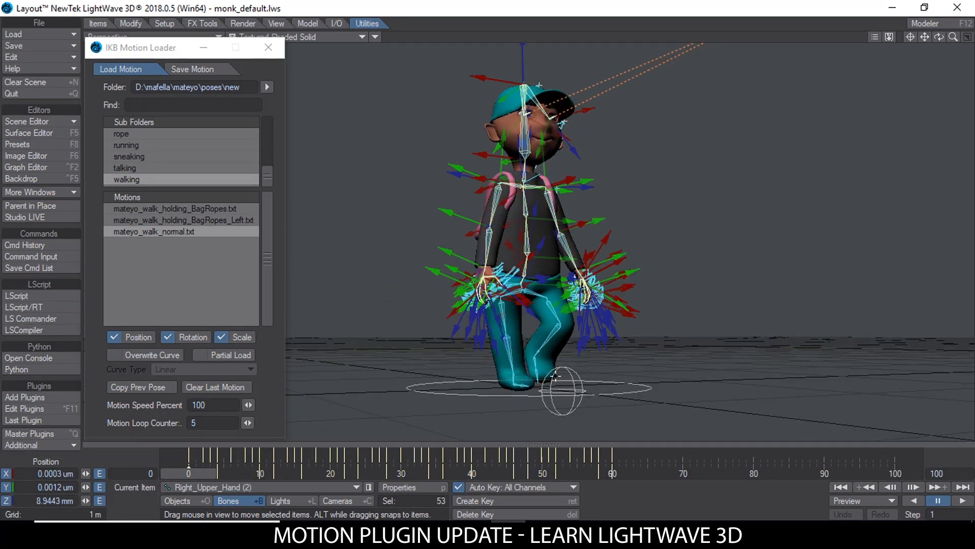
left_click_drag(533, 275, 512, 286, "alt")
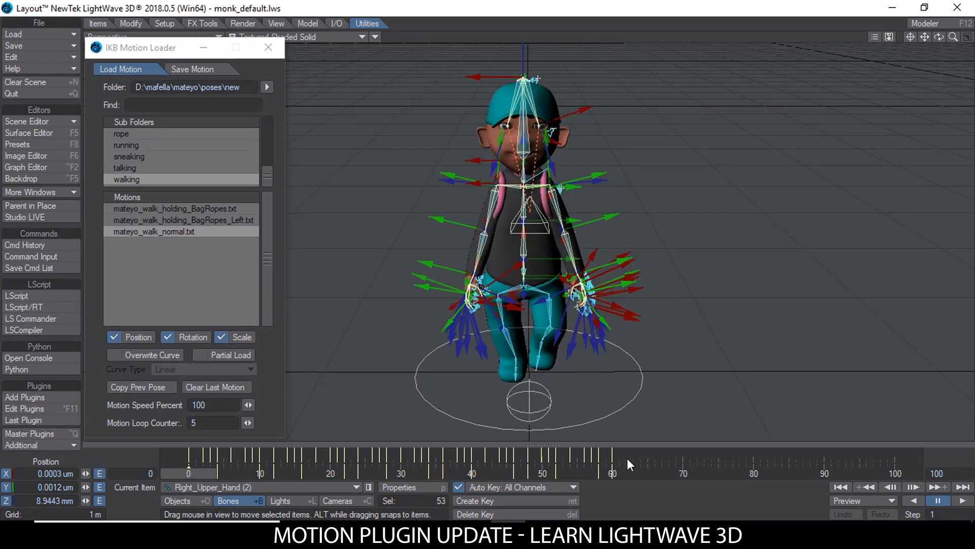
Step: Delete the selected upper-body bones' keyframes after frame 0 through frame 60
left_click_drag(632, 454, 196, 455)
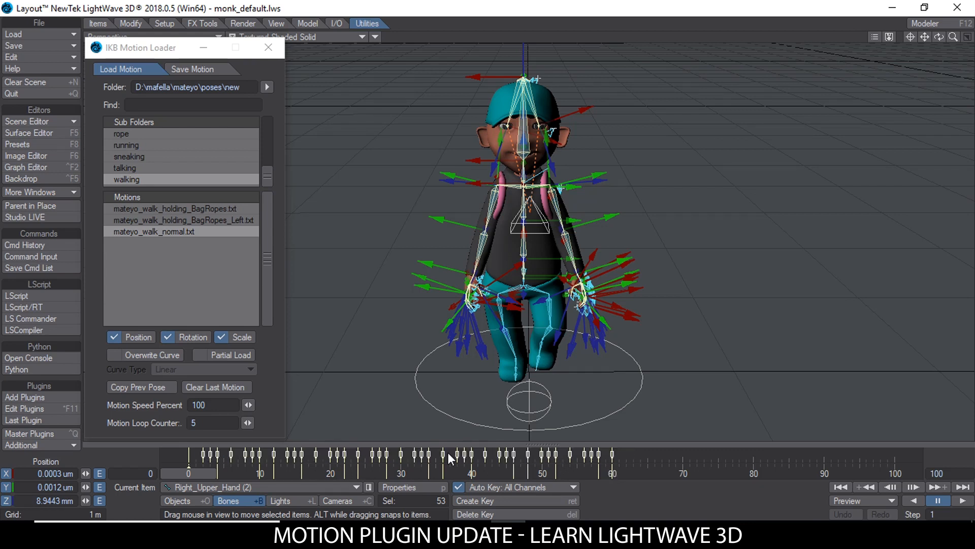
right_click(388, 453)
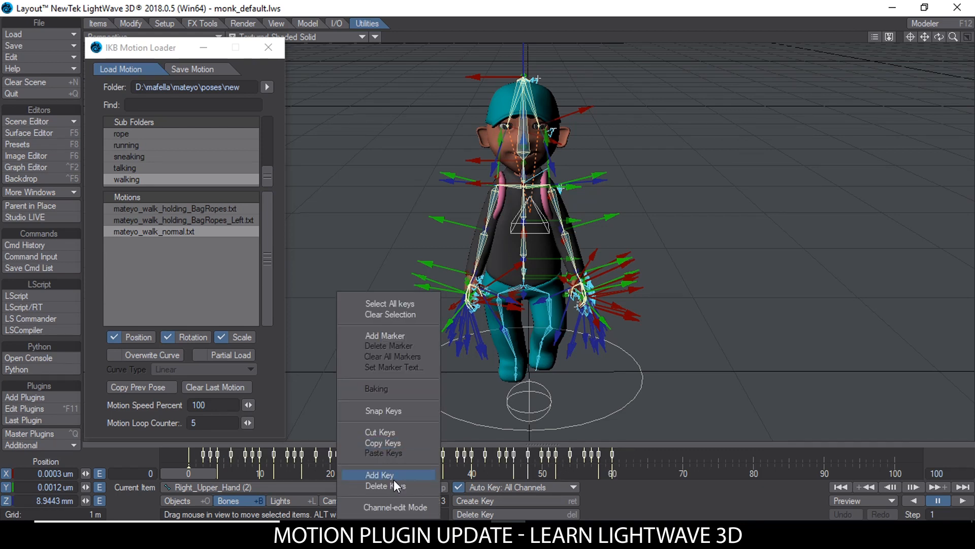
left_click(394, 476)
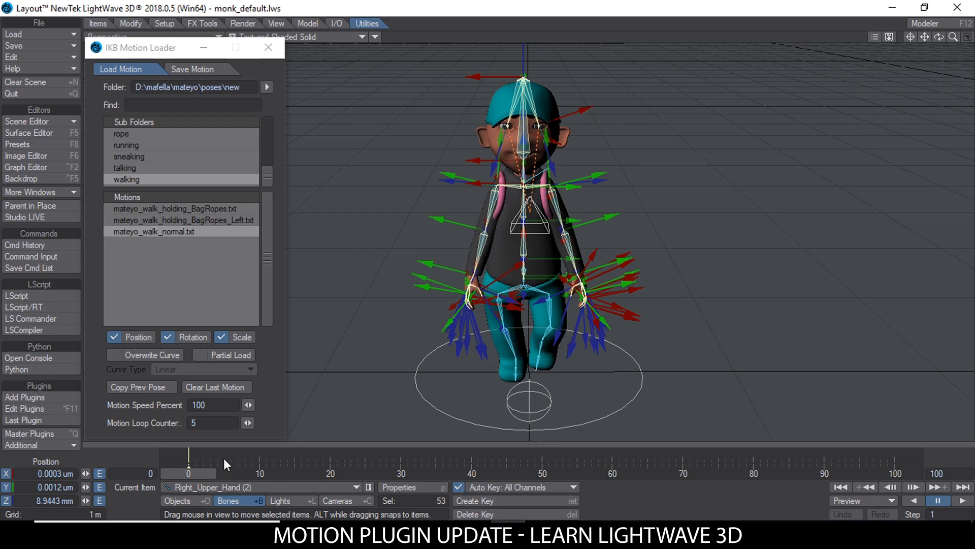
Step: Check the walk on the character object, which keeps its own keyframes, then return to bone mode
left_click(235, 473)
left_click(194, 499)
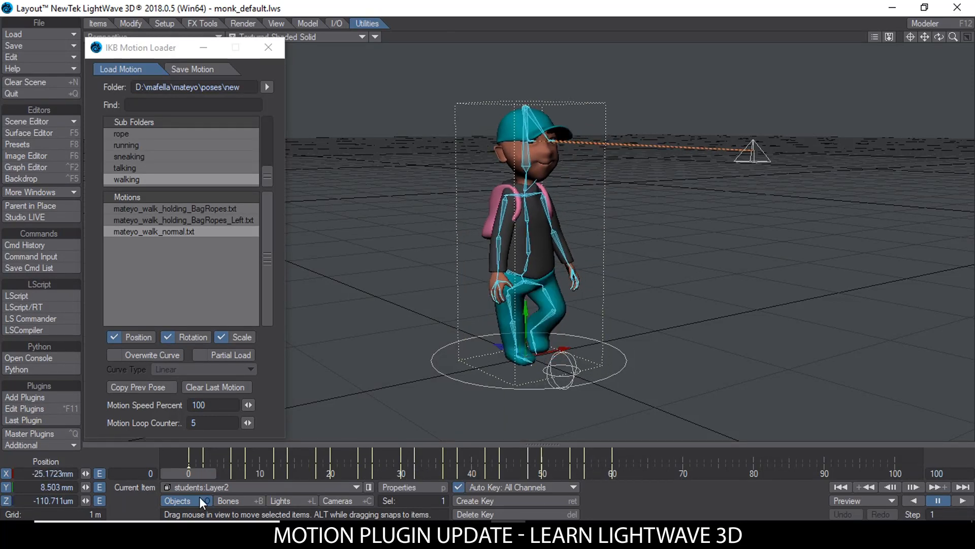
left_click(238, 499)
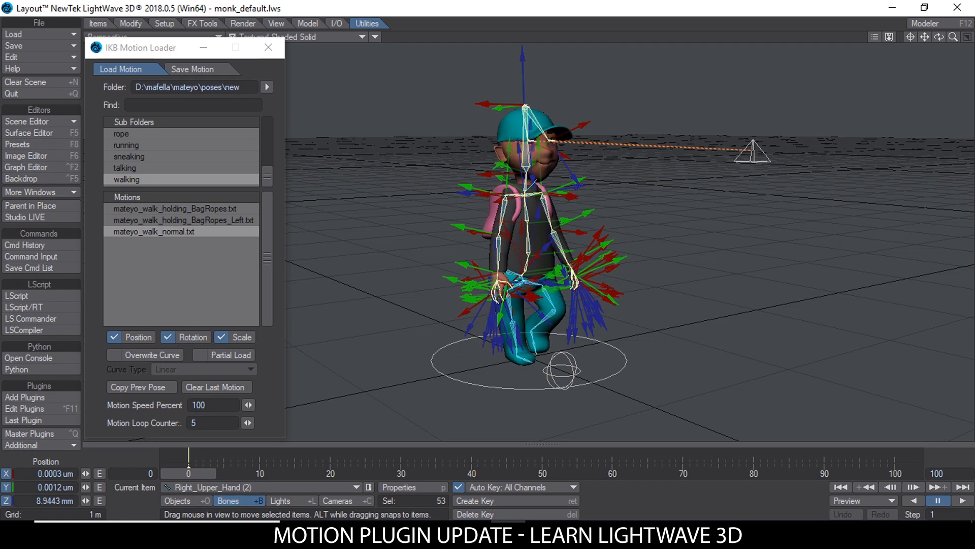
Step: Select only the Torsal1 bone at the character's waist and compare its keyframes with those of the character object
scroll(520, 280, "up", 4)
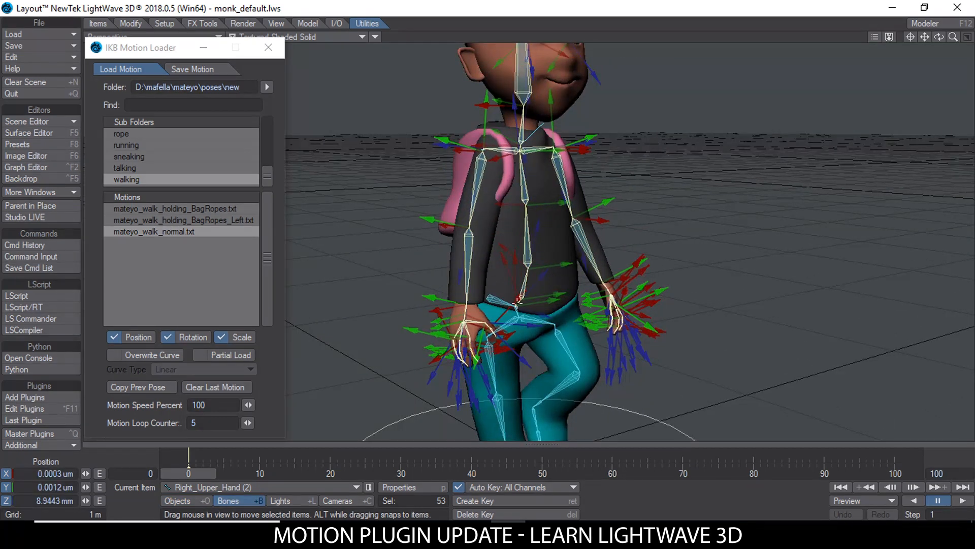
left_click(518, 300)
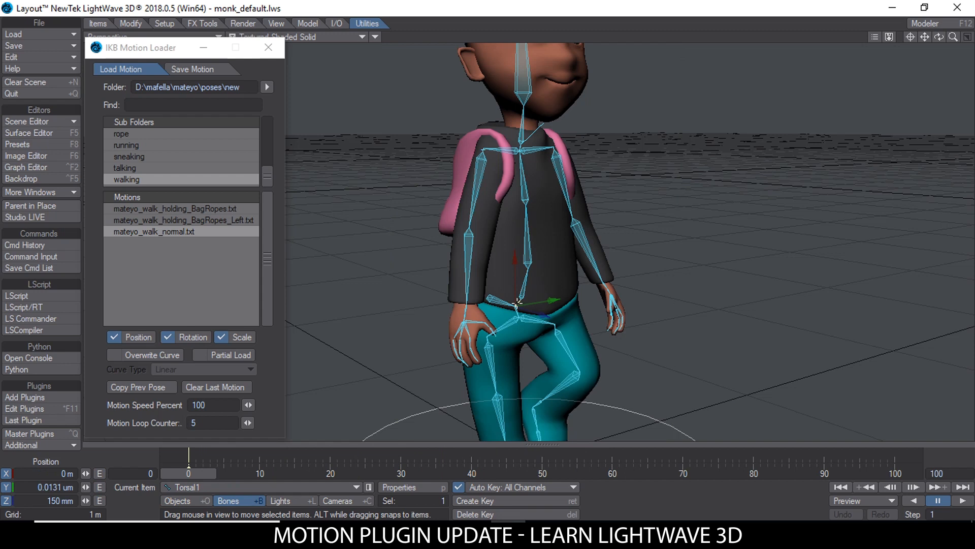
scroll(619, 311, "down", 4)
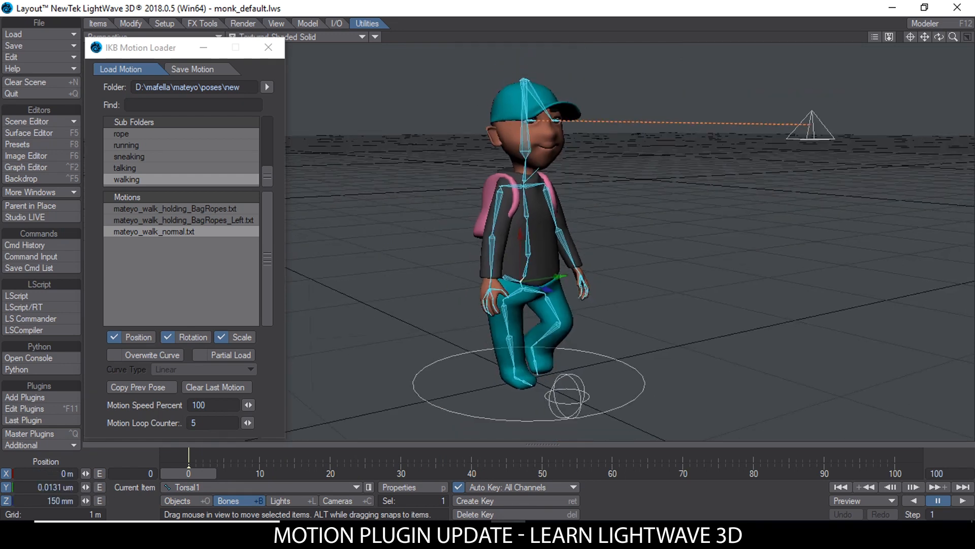
left_click_drag(599, 391, 522, 392, "alt")
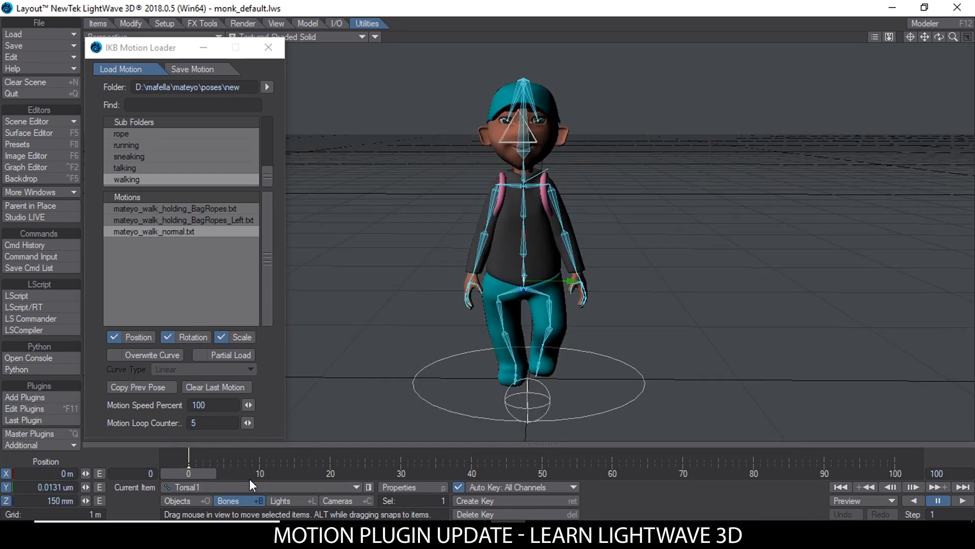
left_click(186, 501)
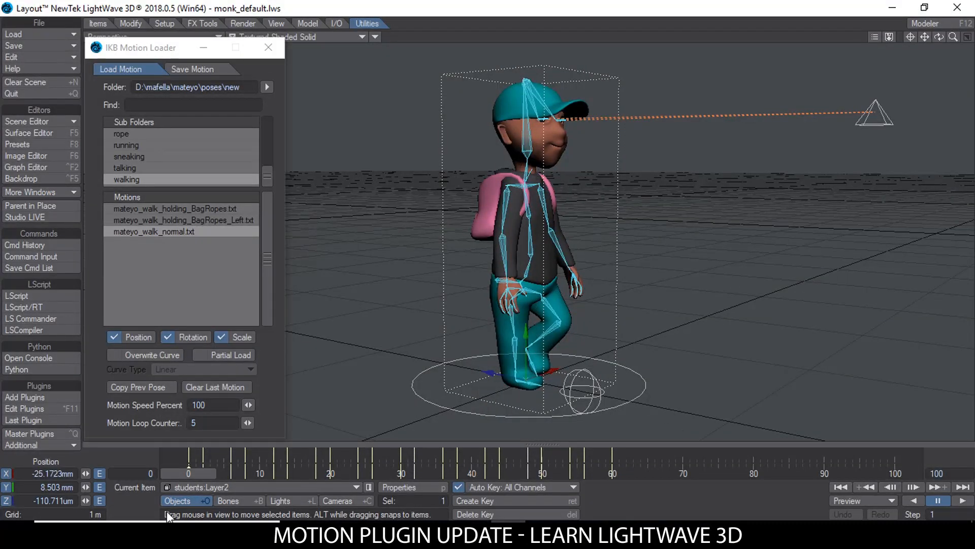
left_click(245, 499)
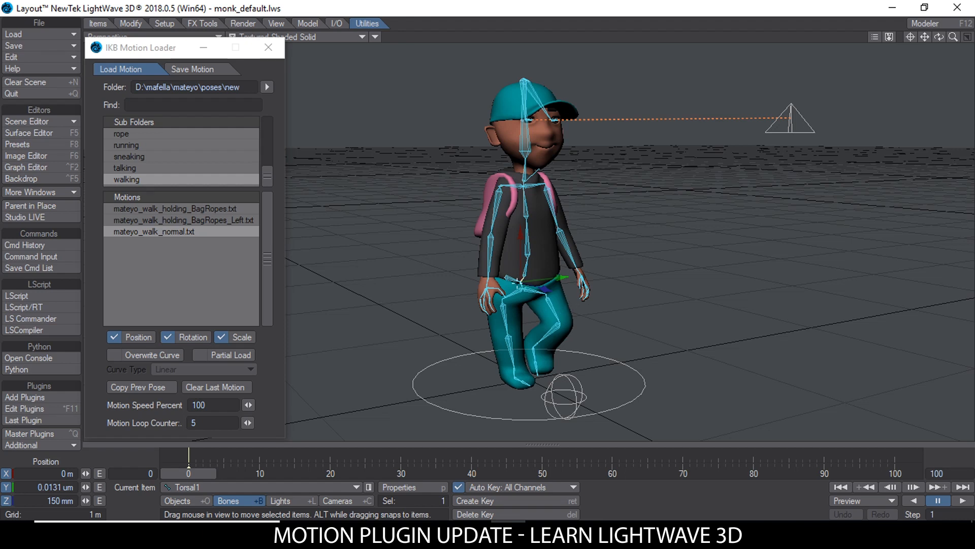
Step: Load mateyo_listen_up.txt from the talking folder onto the Torsal1 bone hierarchy at frame 5 with Partial Load on
left_click_drag(187, 468, 224, 471)
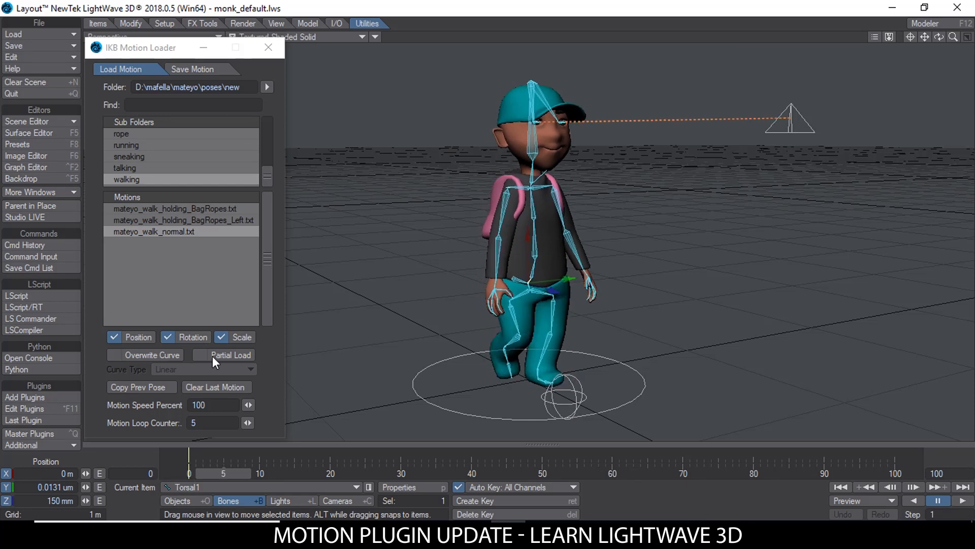
left_click(153, 167)
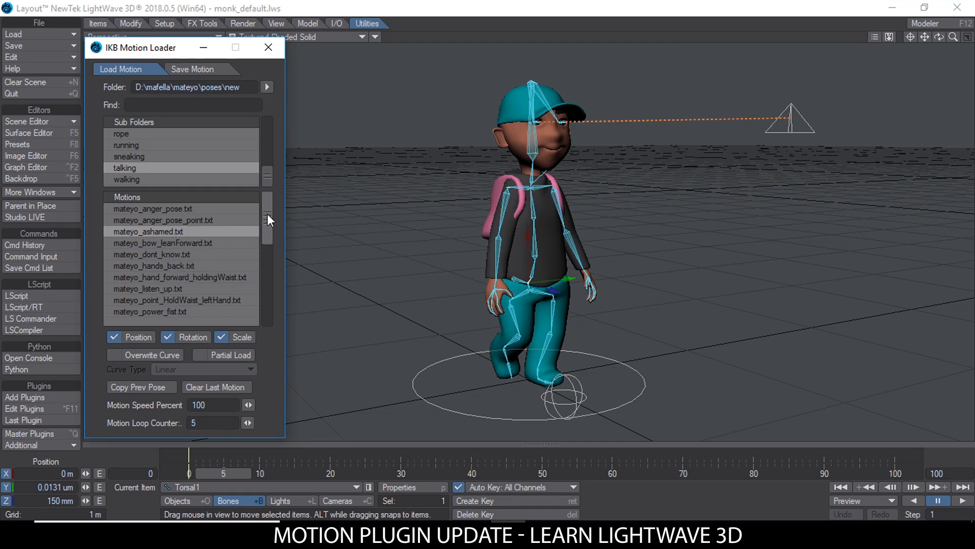
left_click(165, 288)
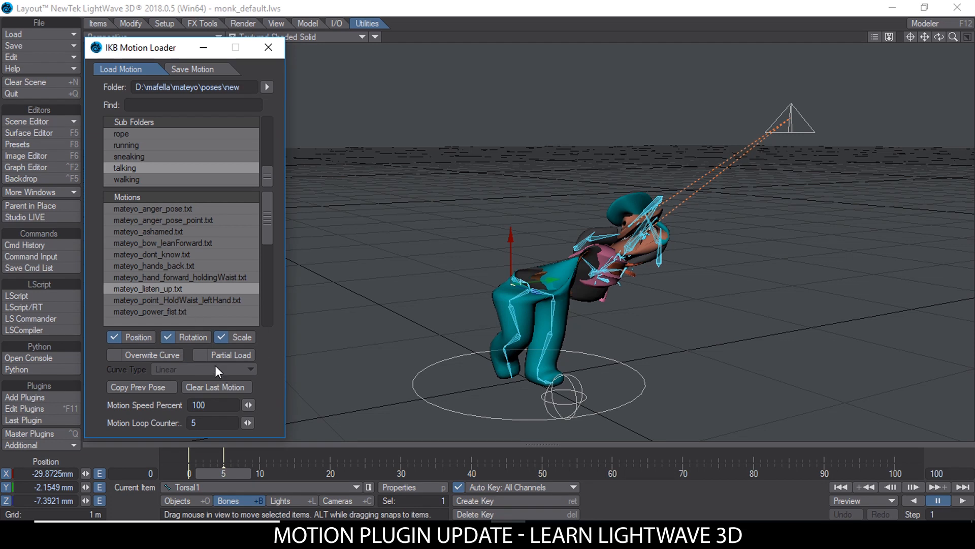
left_click(237, 357)
left_click(147, 287)
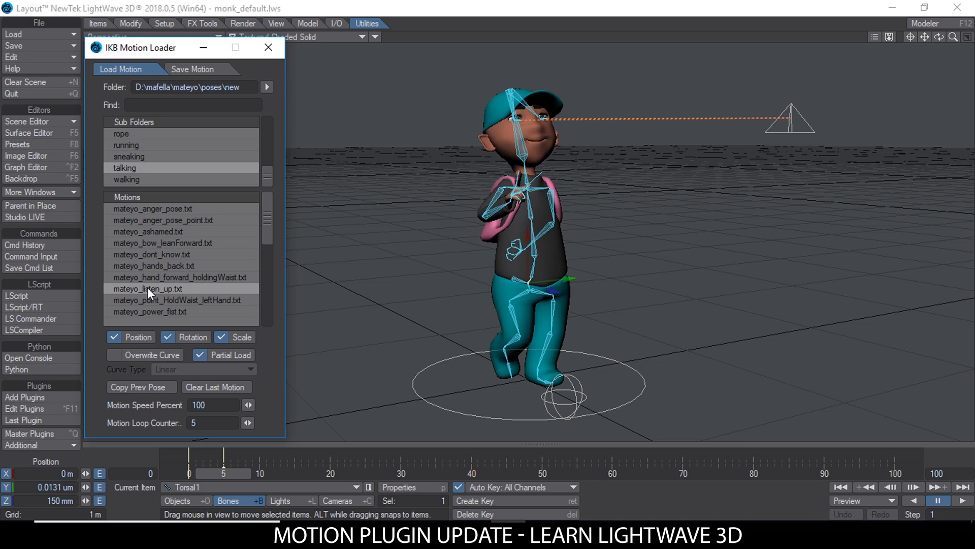
Step: Turn off Bone X-Ray in the viewport and view the posed character from its other side
left_click(379, 37)
left_click(379, 47)
scroll(584, 248, "up", 2)
left_click_drag(588, 233, 419, 231, "alt")
scroll(419, 231, "down", 3)
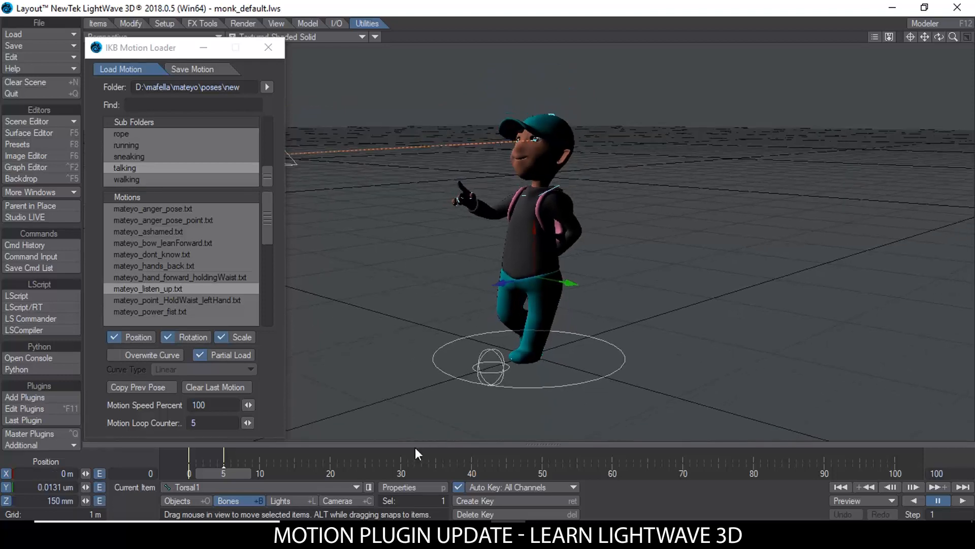
Step: Load mateyo_listen_up.txt at frame 15 and mateyo_power_fist.txt at frames 20 and 30 onto the upper body
left_click_drag(222, 469, 337, 477)
left_click(178, 288)
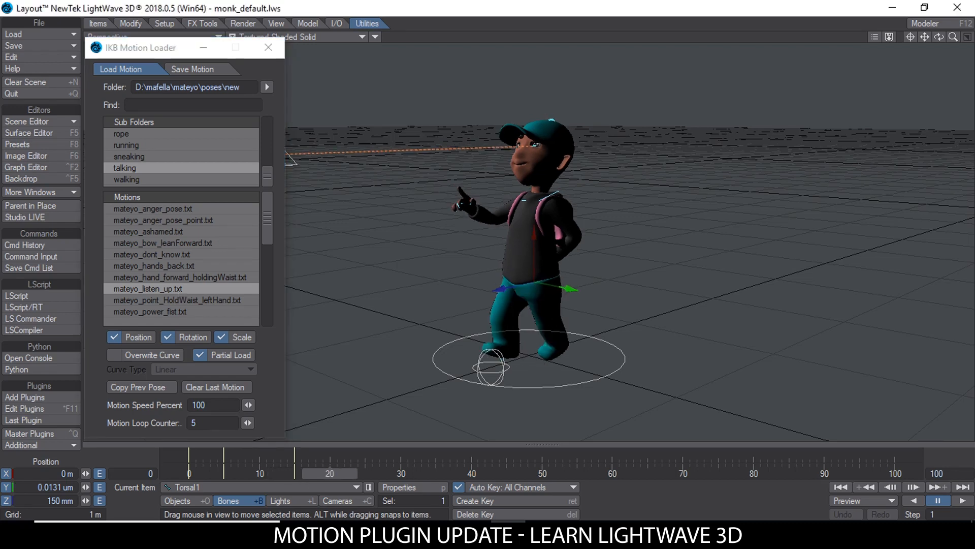
left_click(172, 312)
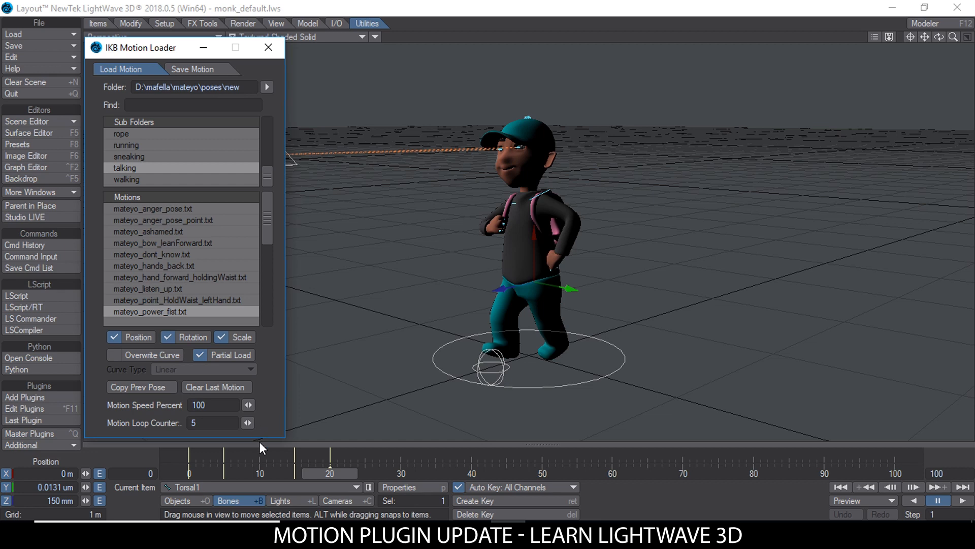
left_click_drag(356, 474, 325, 480)
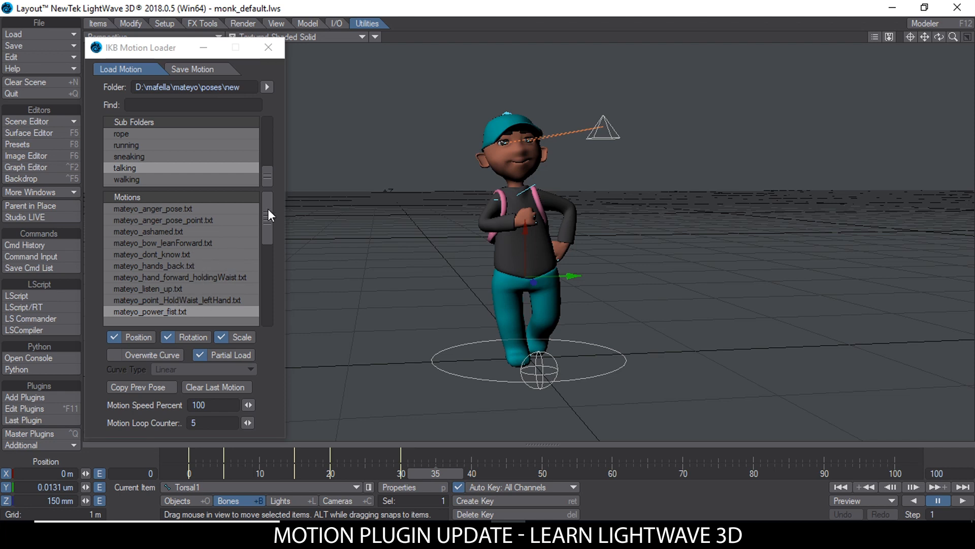
Step: Load the mateyo_winner.txt pose onto the upper body at frame 35
left_click_drag(268, 209, 279, 319)
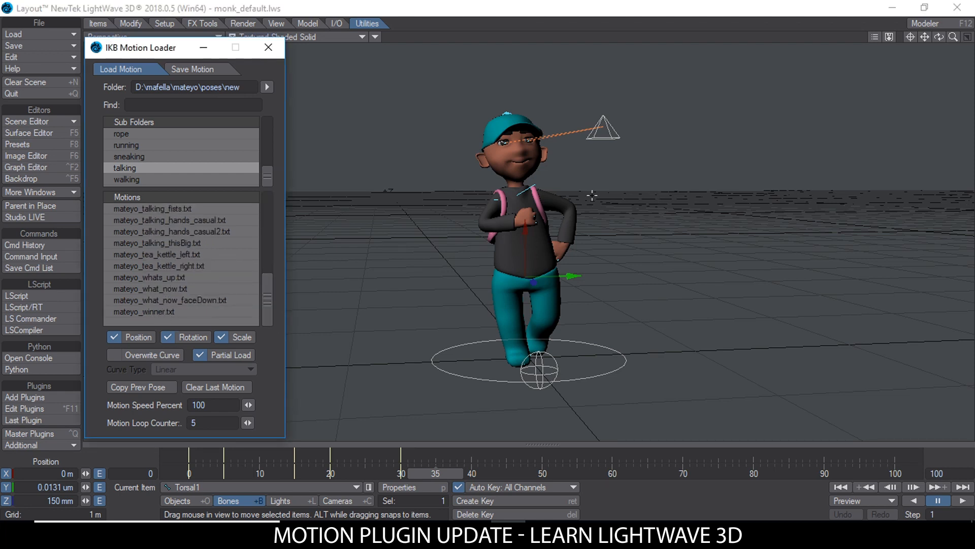
scroll(616, 198, "down", 3)
left_click_drag(616, 198, 673, 205, "alt")
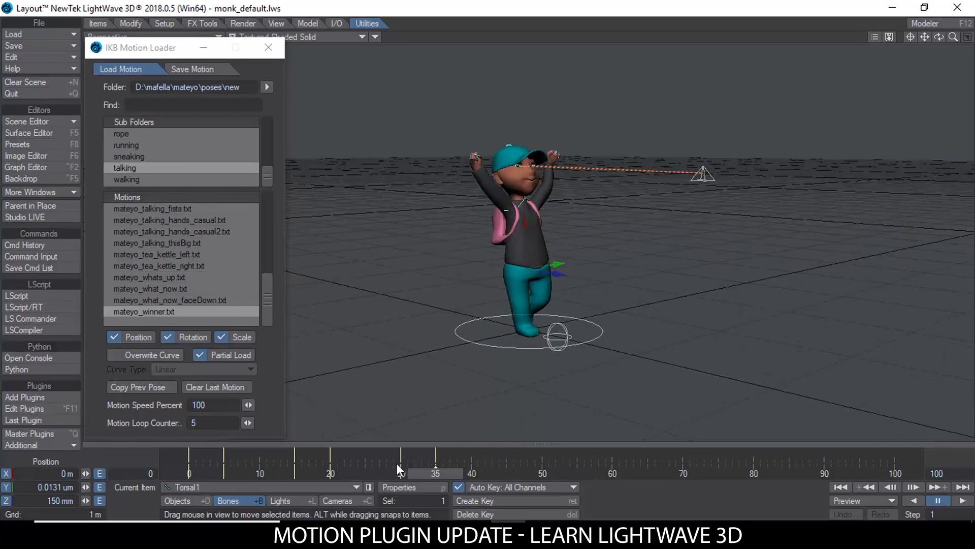
Step: Play the animation from frame 0 to check the upper-body poses over the walk, and stop it
left_click_drag(431, 473, 189, 473)
left_click(959, 501)
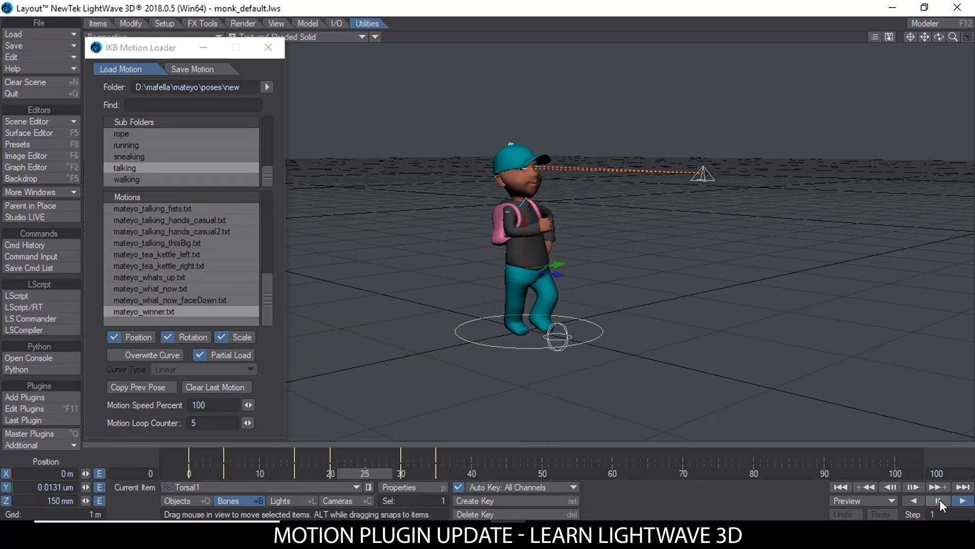
left_click(940, 498)
Step: Load mateyo_winner.txt at frame 45 and mateyo_tea_kettle_right.txt at frames 50 and 60 onto the upper body
left_click_drag(581, 469, 438, 466)
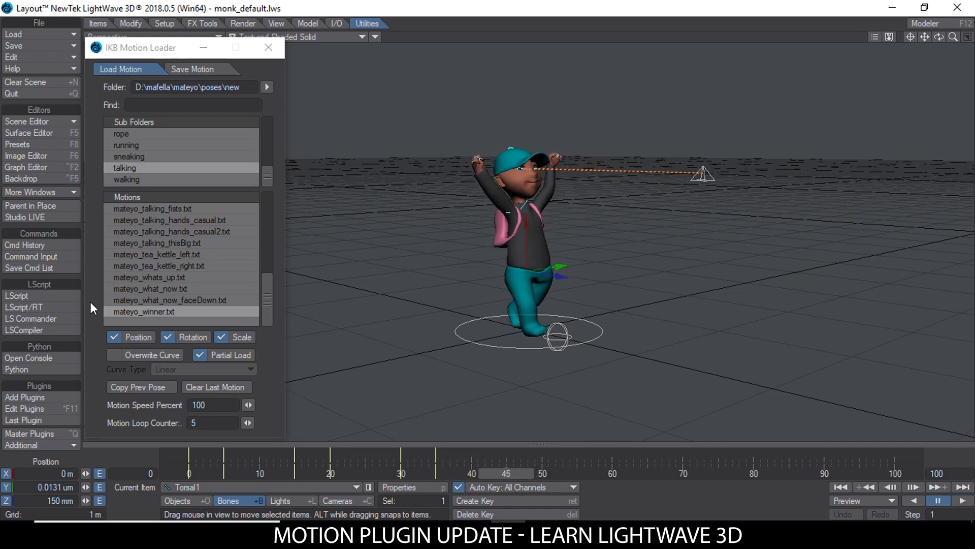
left_click(177, 312)
left_click(176, 265)
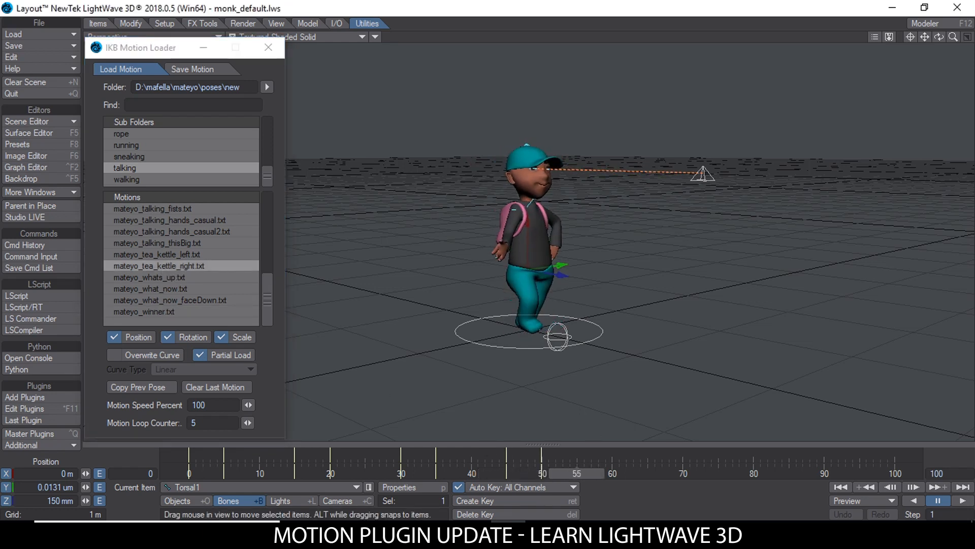
left_click(175, 265)
Step: Play the combined walk and upper-body animation from frame 0, inspecting it from the front and the side
left_click_drag(609, 475, 189, 475)
left_click(965, 502)
left_click_drag(695, 259, 553, 277, "alt")
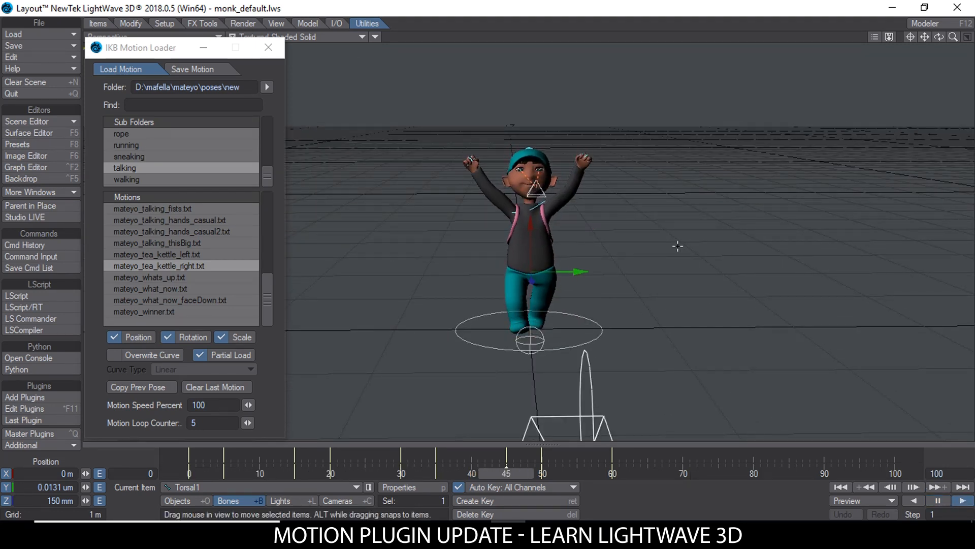
left_click(938, 501)
left_click(840, 487)
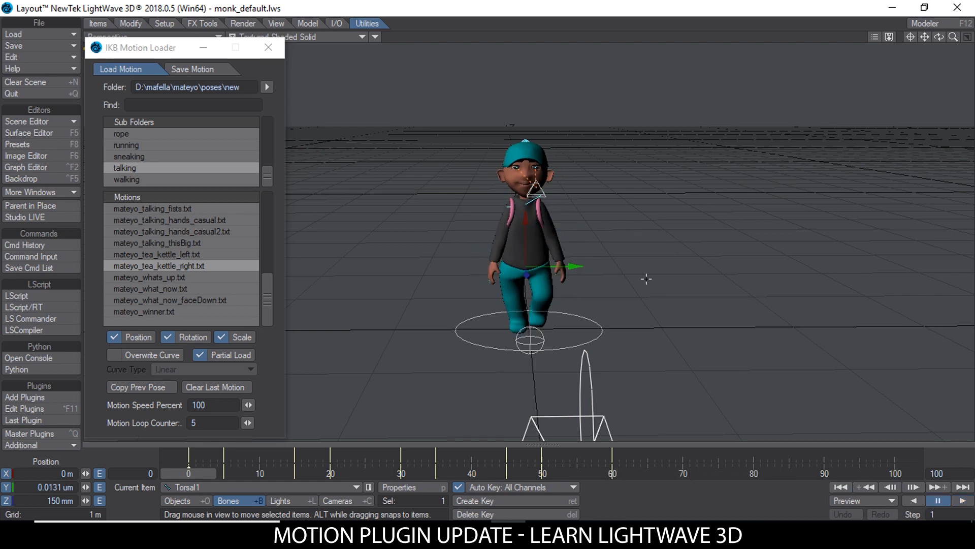
scroll(482, 296, "down", 2)
left_click_drag(482, 296, 392, 260, "alt")
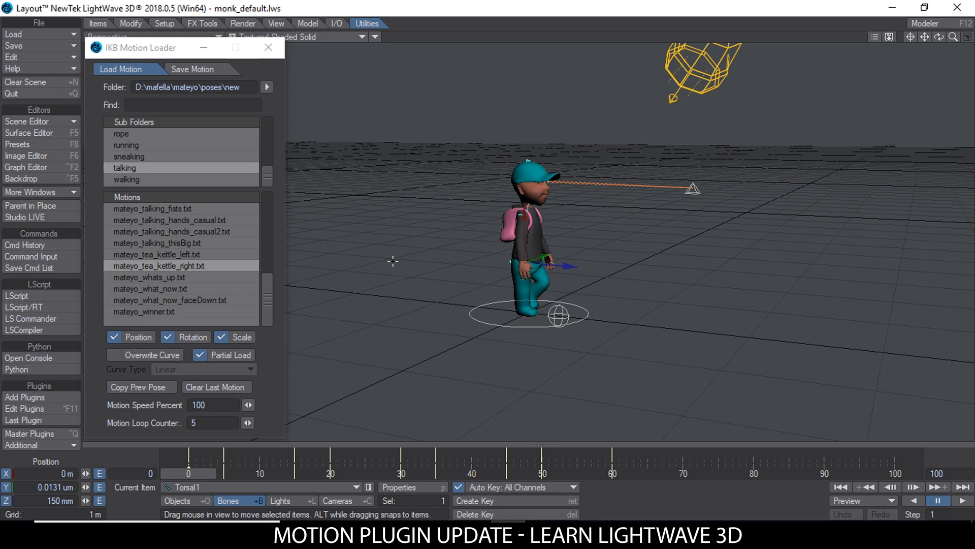
left_click(963, 501)
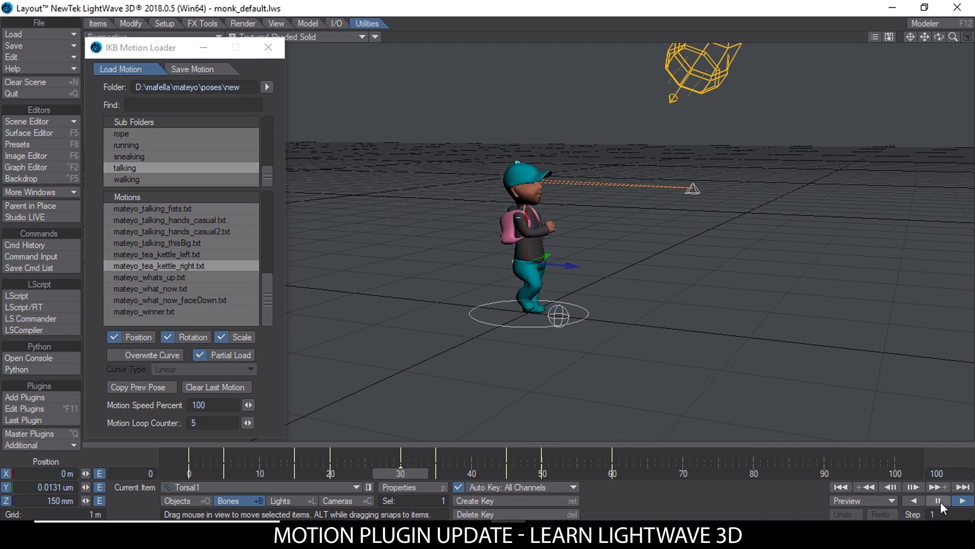
left_click(938, 500)
Step: Review the plugin's motion-saving options, including filename, save folder and start and end frames, and return to its loading options
left_click(197, 69)
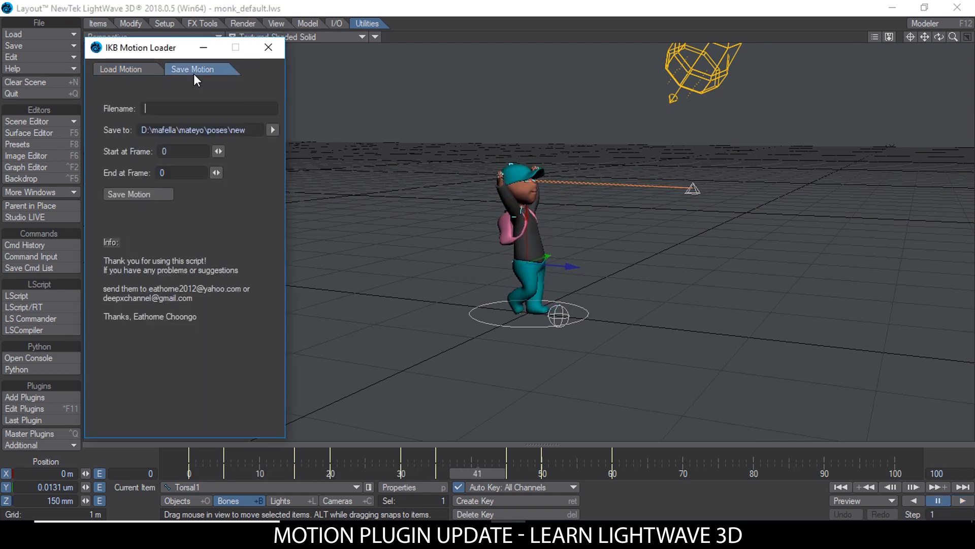
left_click(178, 153)
key("Tab")
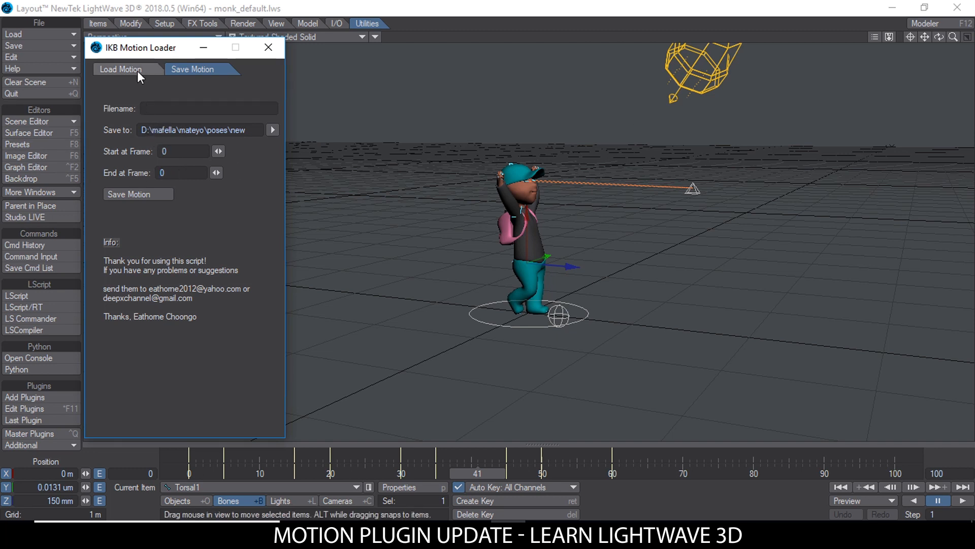
left_click(120, 69)
Step: Turn off Partial Load in the motion loader and reposition its window slightly
left_click_drag(554, 209, 437, 196, "alt")
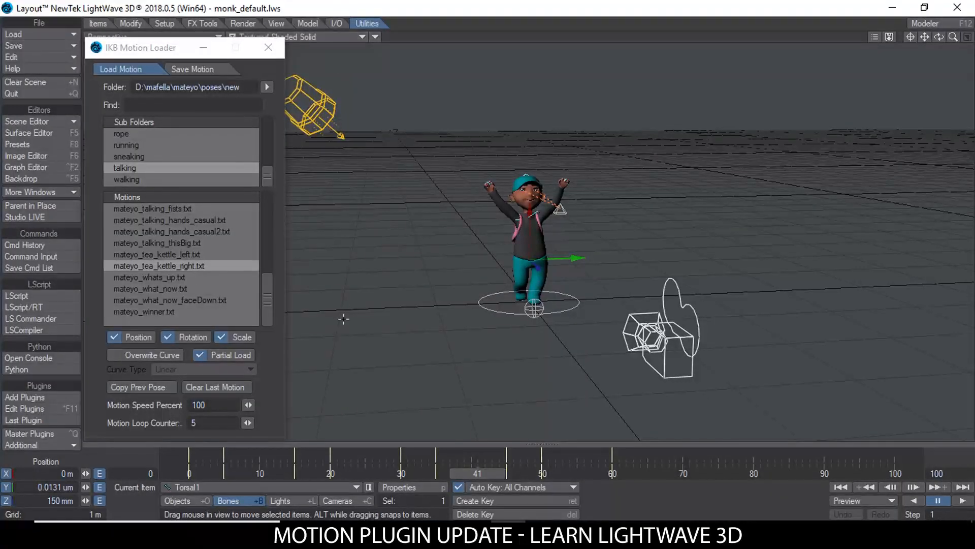
left_click(198, 355)
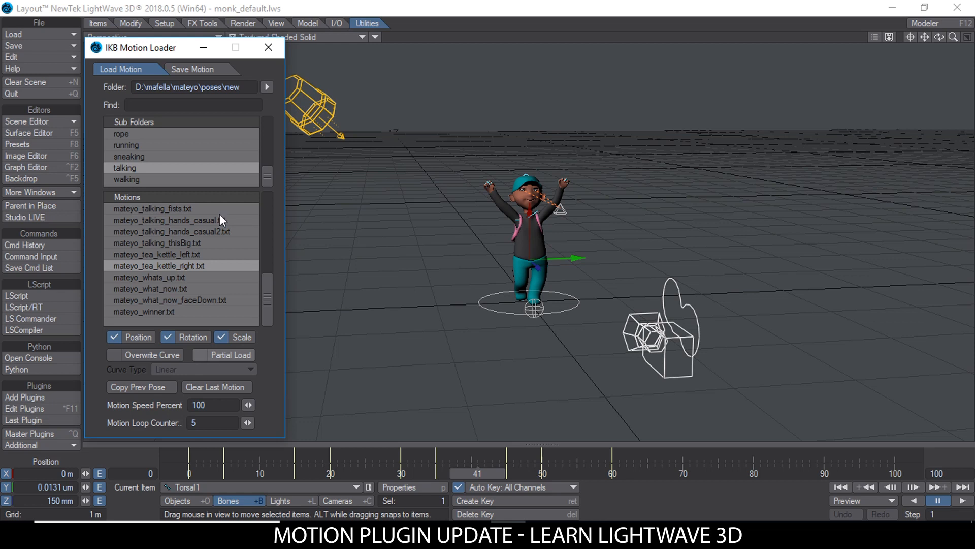
mouse_move(147, 49)
left_mouse_down()
mouse_move(199, 51)
mouse_move(160, 52)
left_mouse_up()
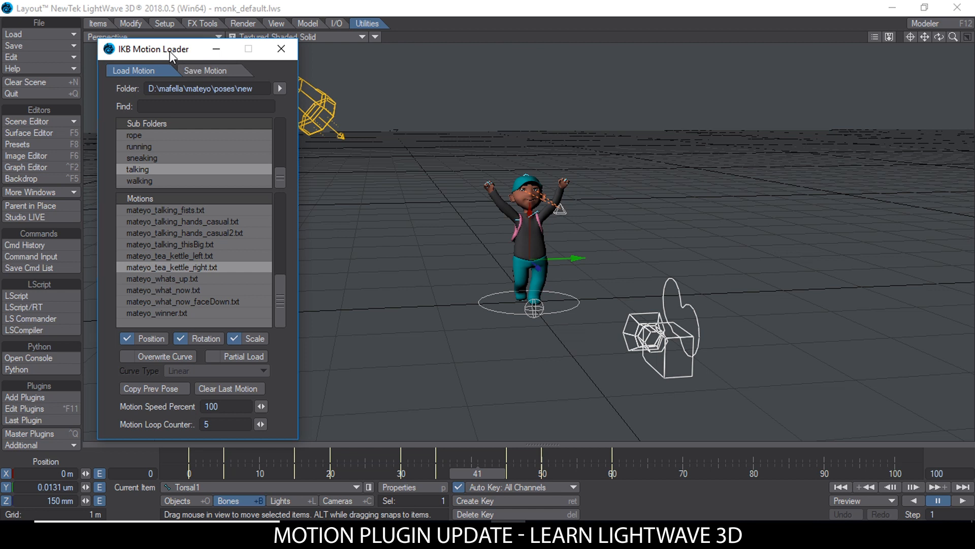
left_click_drag(161, 47, 157, 46)
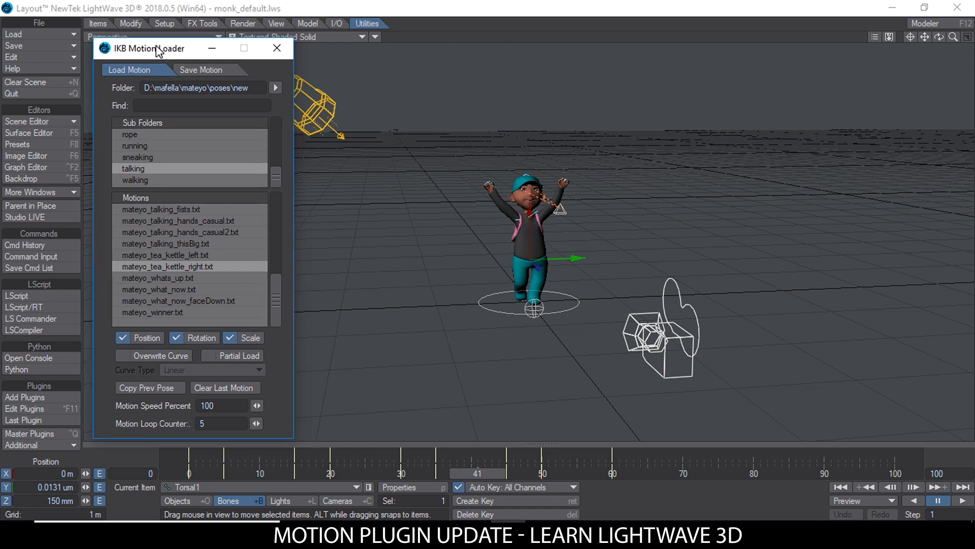